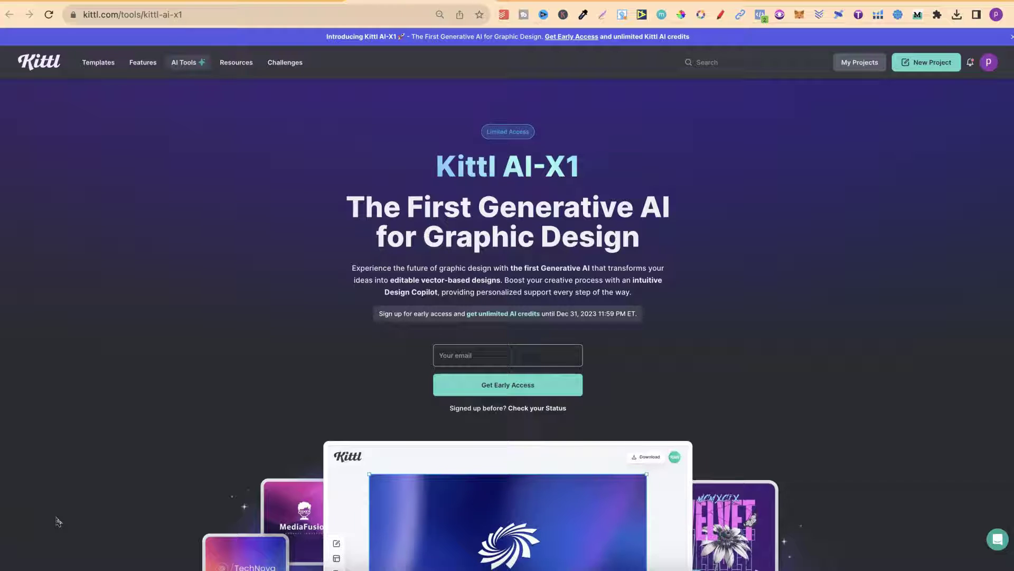
Scroll the AI-X1 page past the NEXTTECH and Design Copilot demos to the Logo Generator section
scroll(892, 391, "down", 5)
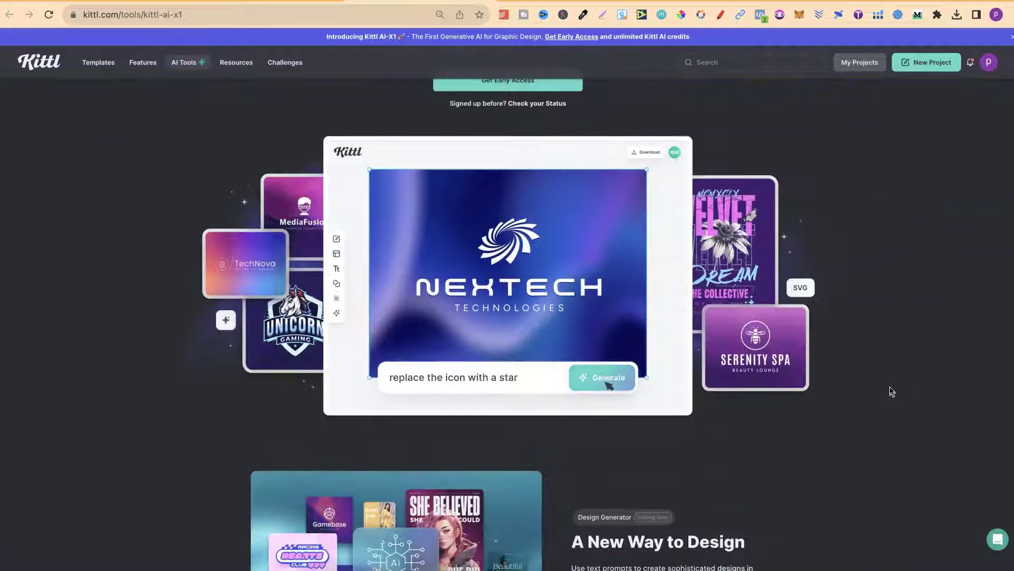
scroll(892, 391, "down", 10)
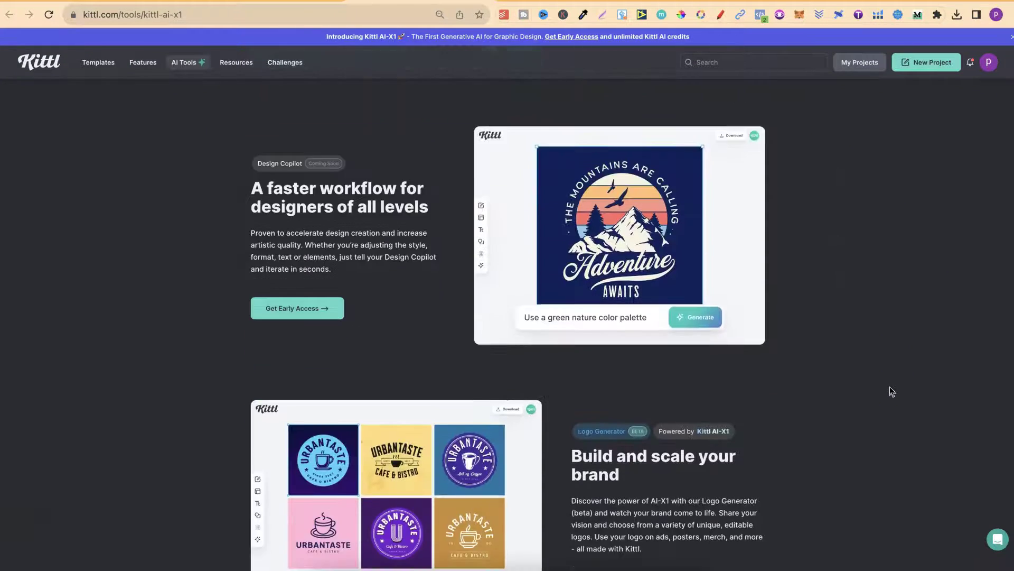
scroll(892, 391, "down", 4)
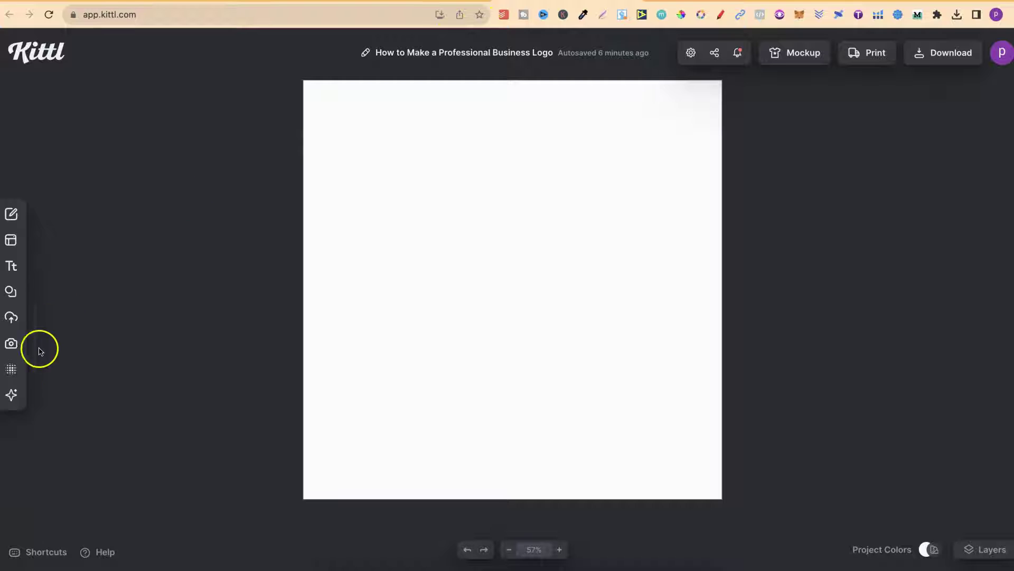
Open the AI panel on Logo Generator (Beta), glancing at Image Generator, and focus the description box
left_click(36, 396)
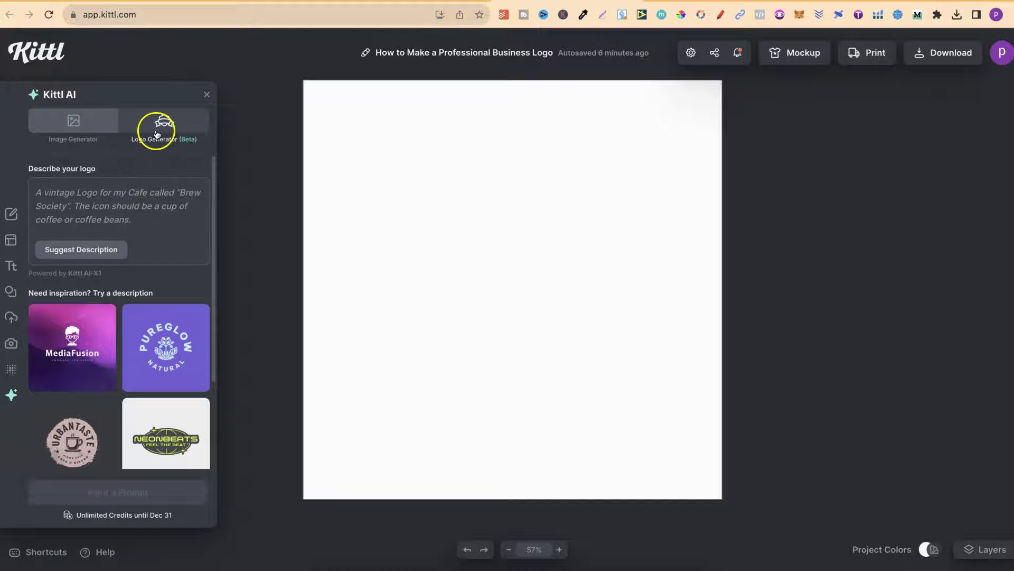
left_click(95, 129)
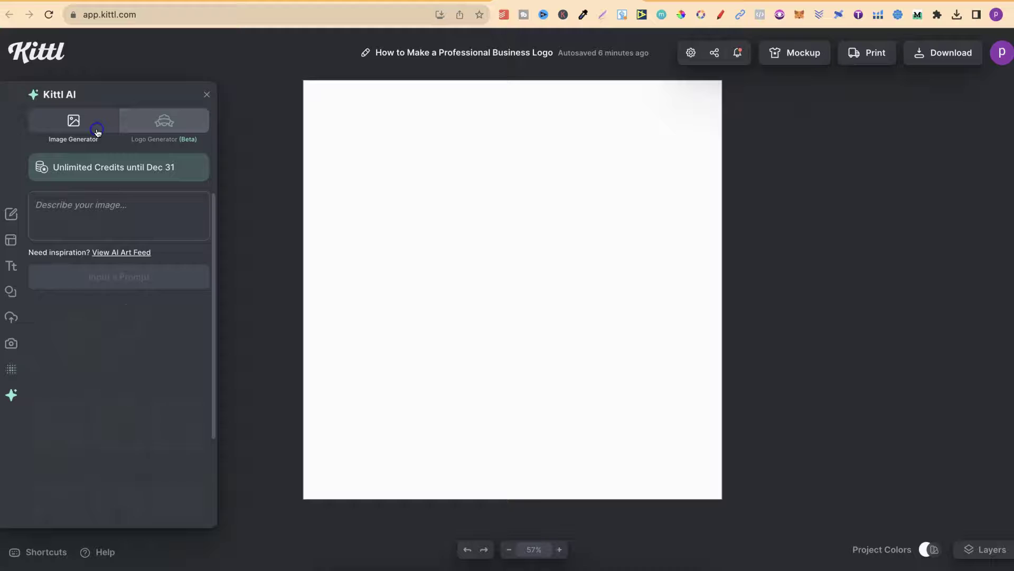
left_click(153, 130)
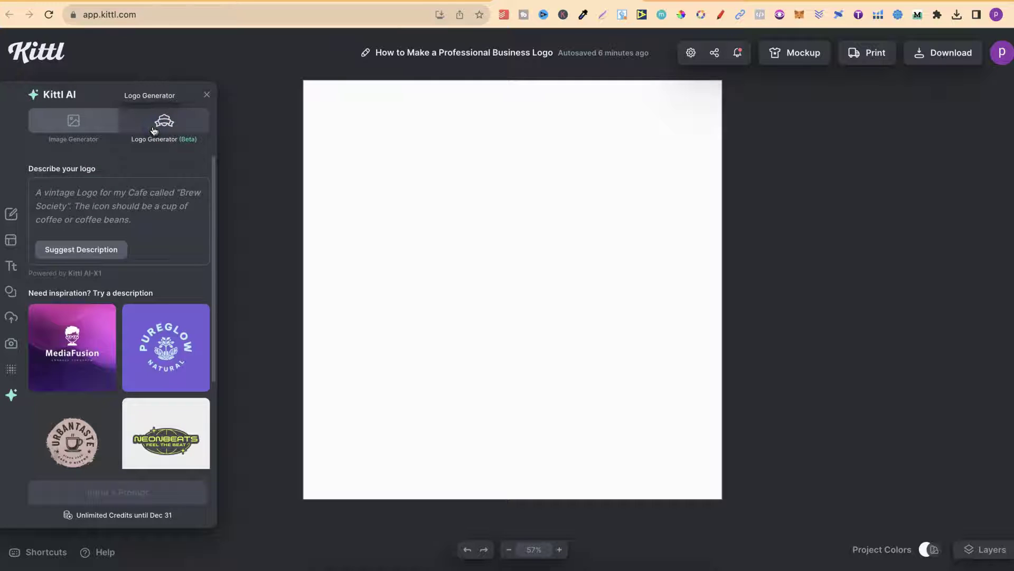
left_click(188, 124)
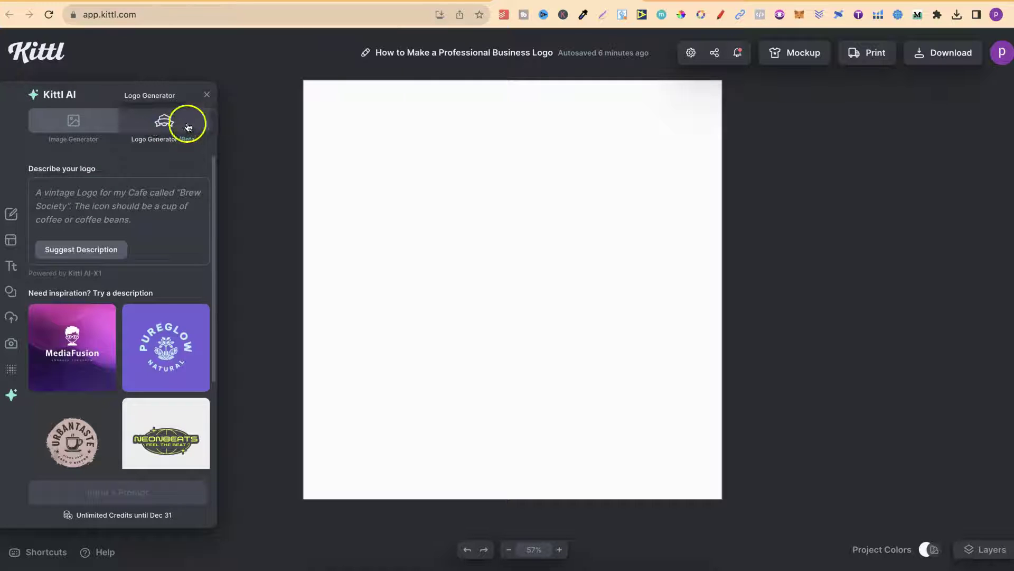
left_click(135, 222)
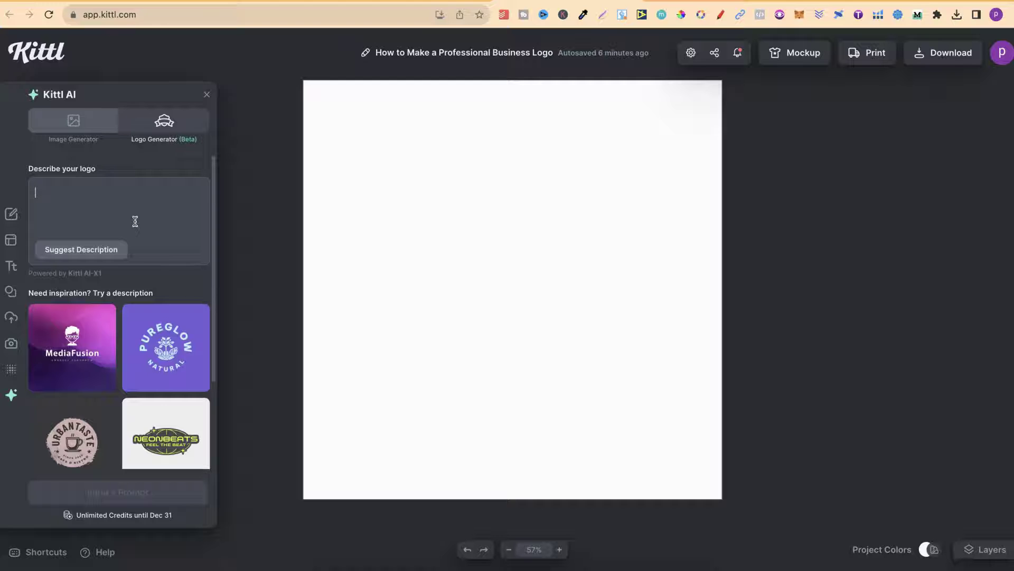
Insert the suggested Cup & Cosy cafe prompt and read it through to the handwritten-font, knit-texture ending
left_click(61, 518)
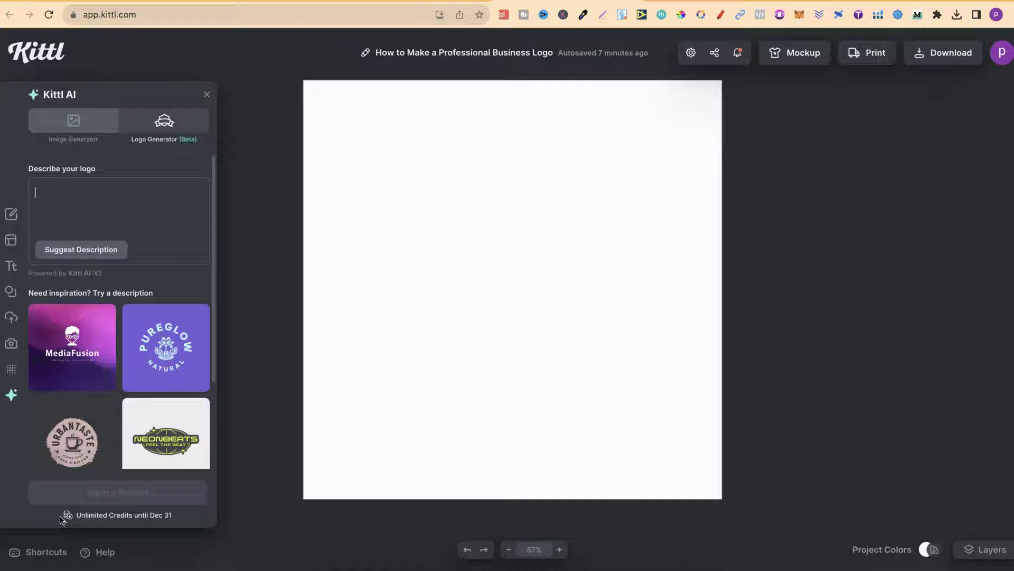
left_click(79, 193)
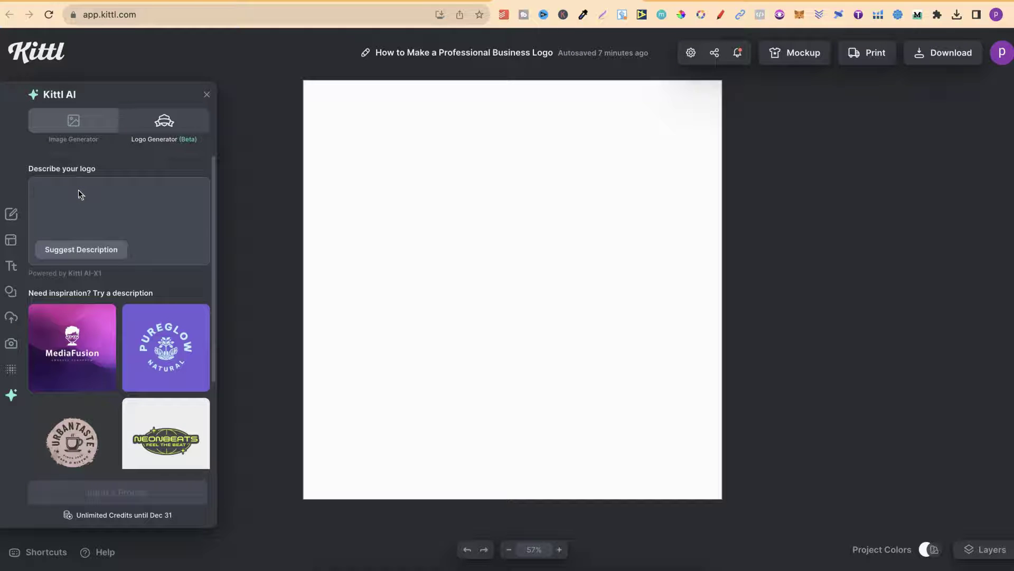
key("super+v")
scroll(78, 189, "up", 5)
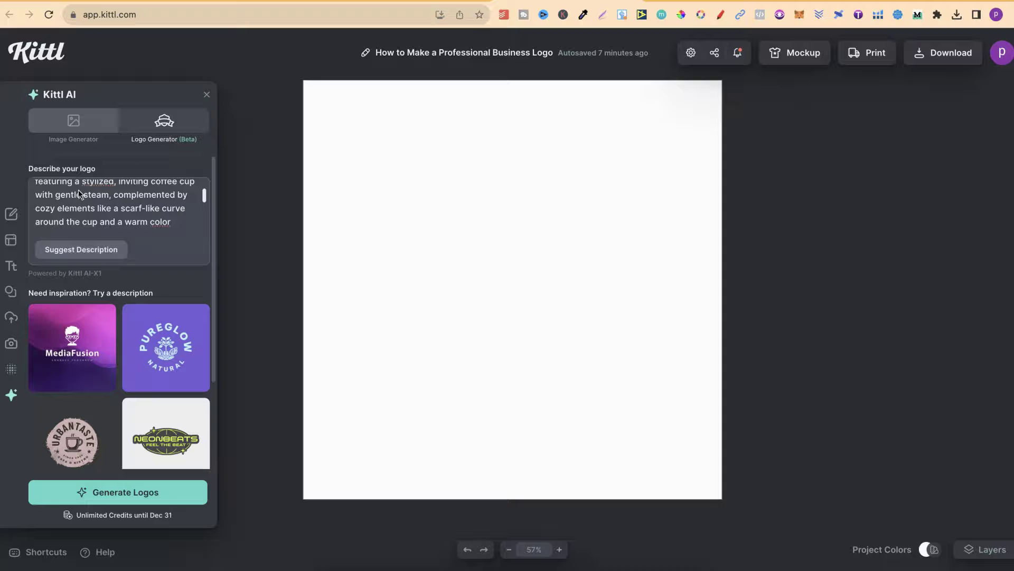
left_click(59, 210)
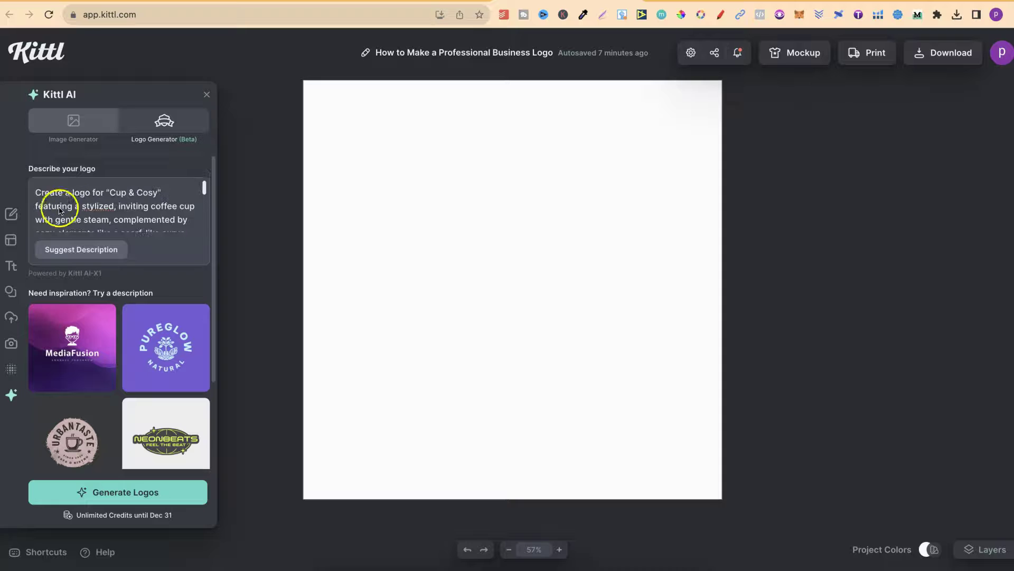
left_click(148, 200)
scroll(127, 213, "down", 2)
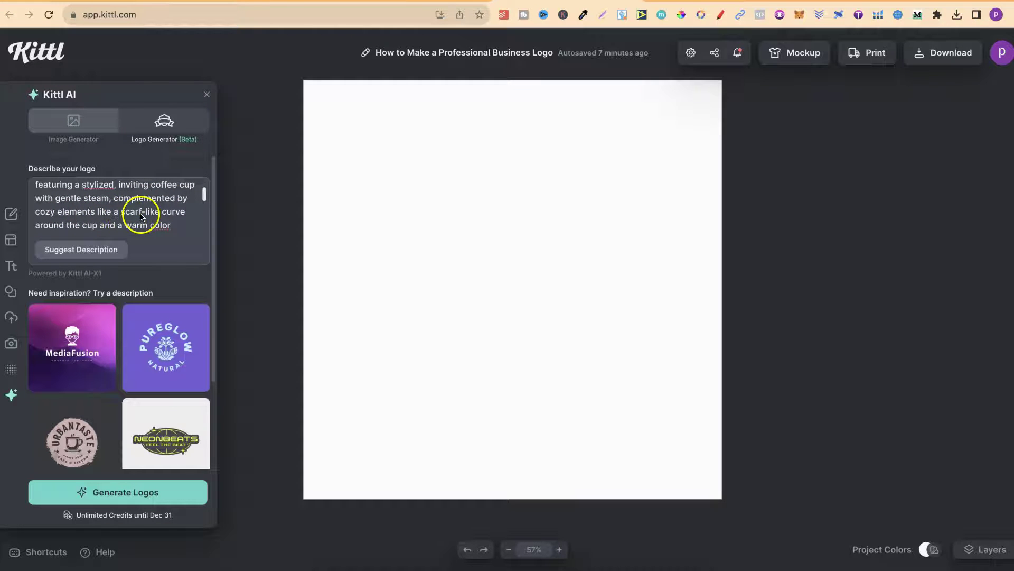
scroll(170, 218, "down", 2)
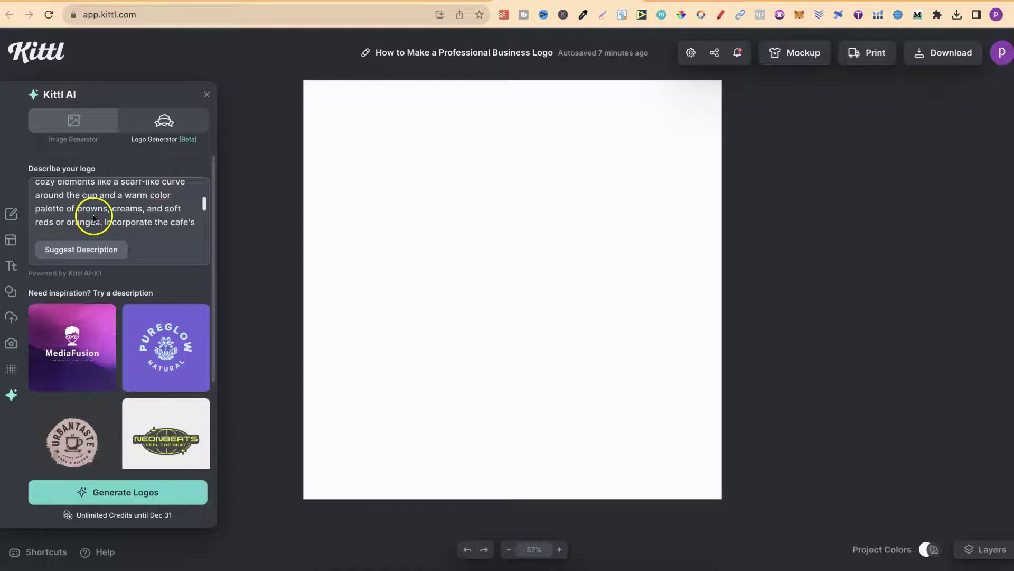
scroll(175, 210, "down", 2)
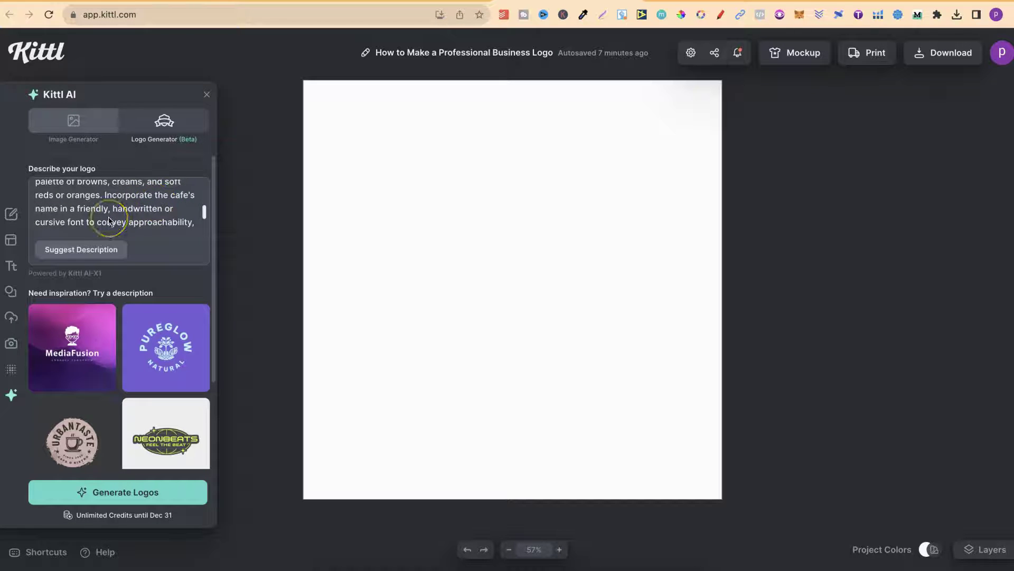
scroll(138, 217, "down", 1)
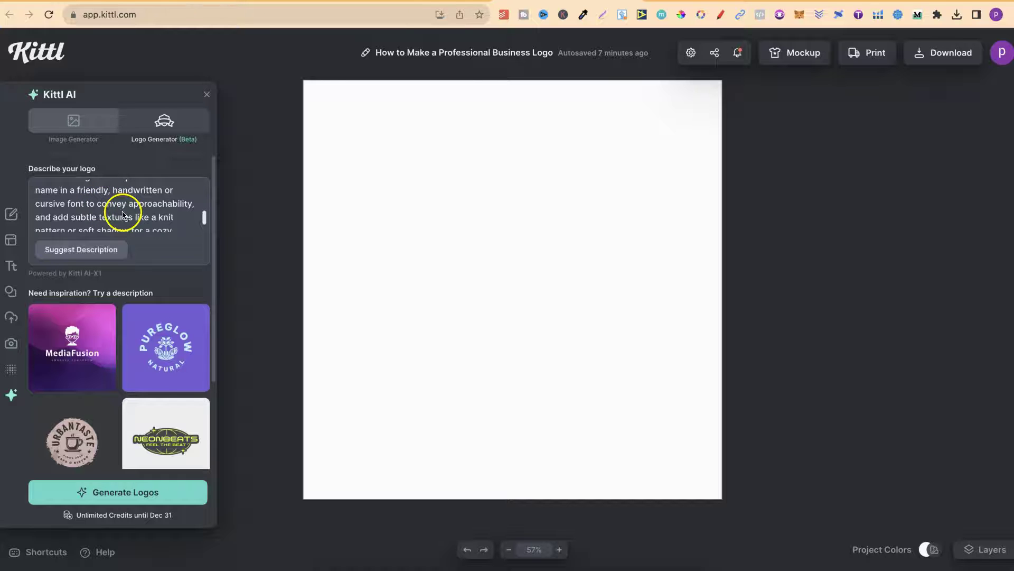
scroll(169, 209, "down", 2)
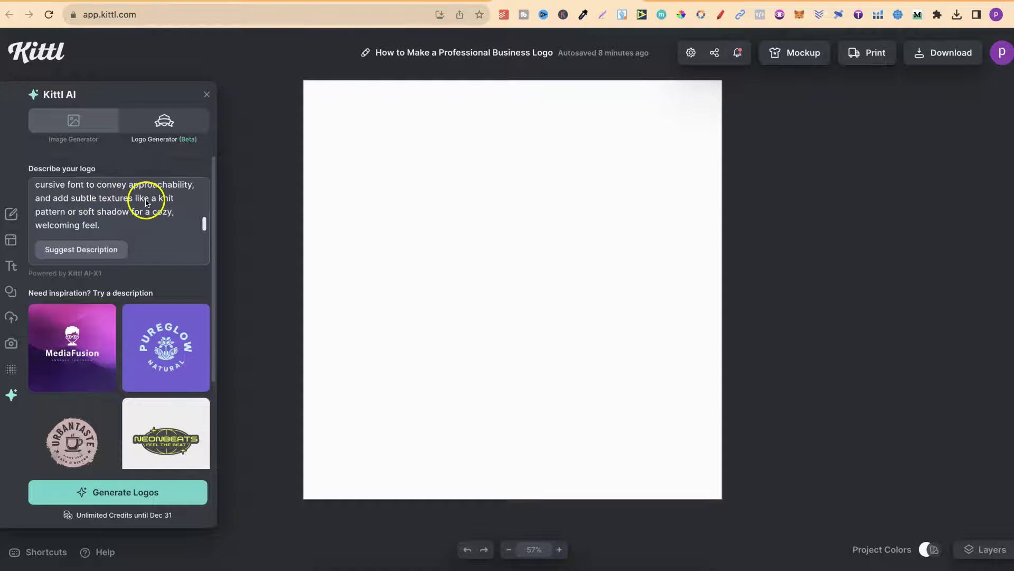
left_click(130, 224)
scroll(129, 224, "up", 2)
scroll(130, 224, "down", 2)
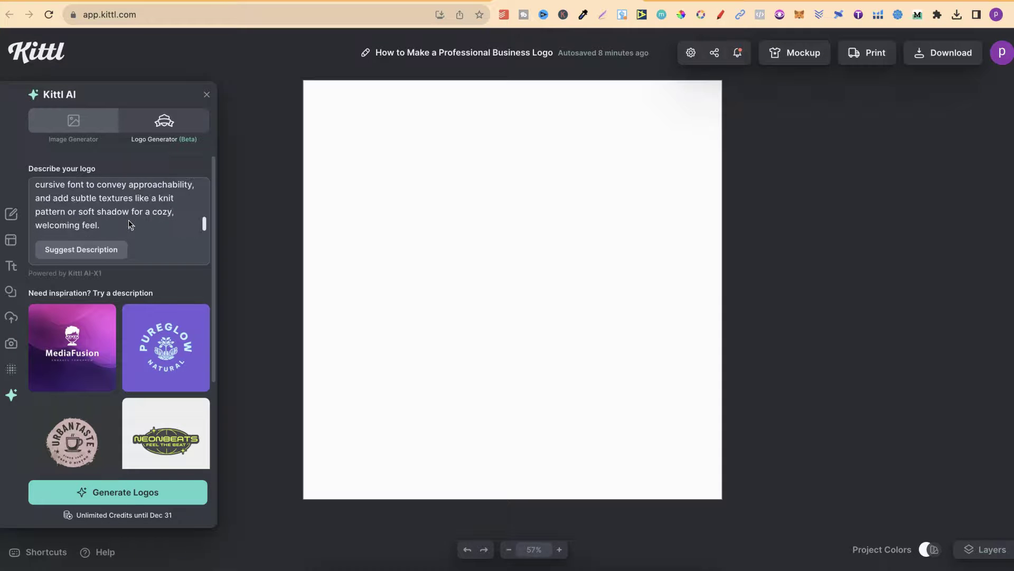
left_click(139, 491)
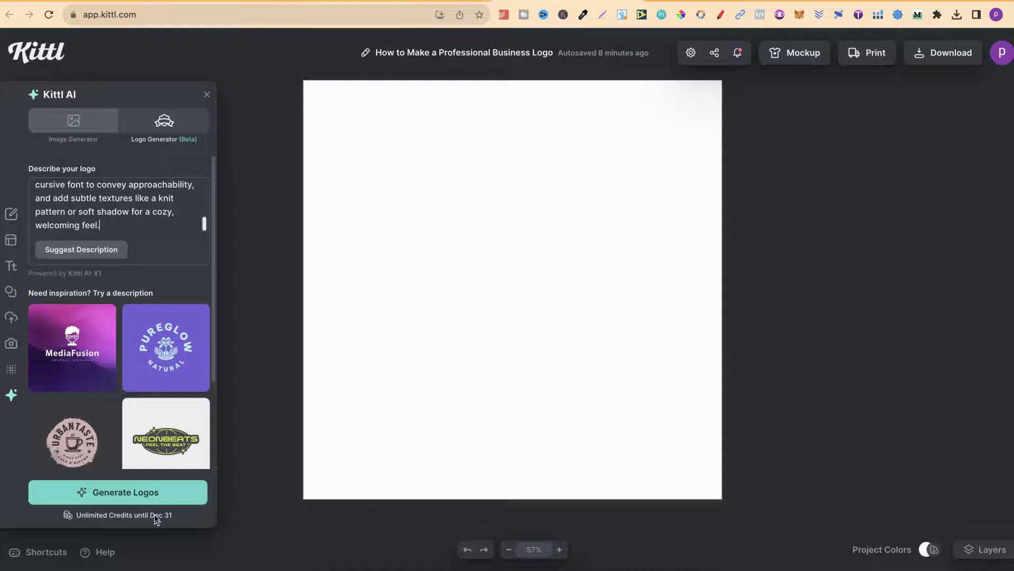
left_click(160, 491)
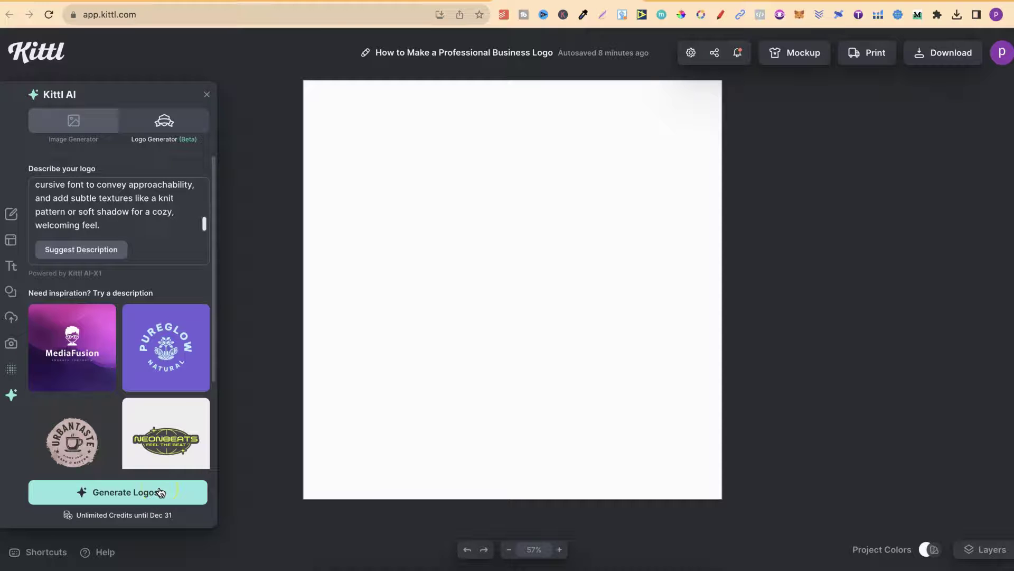
Generate four Cup & Cosy logos and choose the dark red design, prompting the replace warning
left_click(147, 487)
left_click(117, 487)
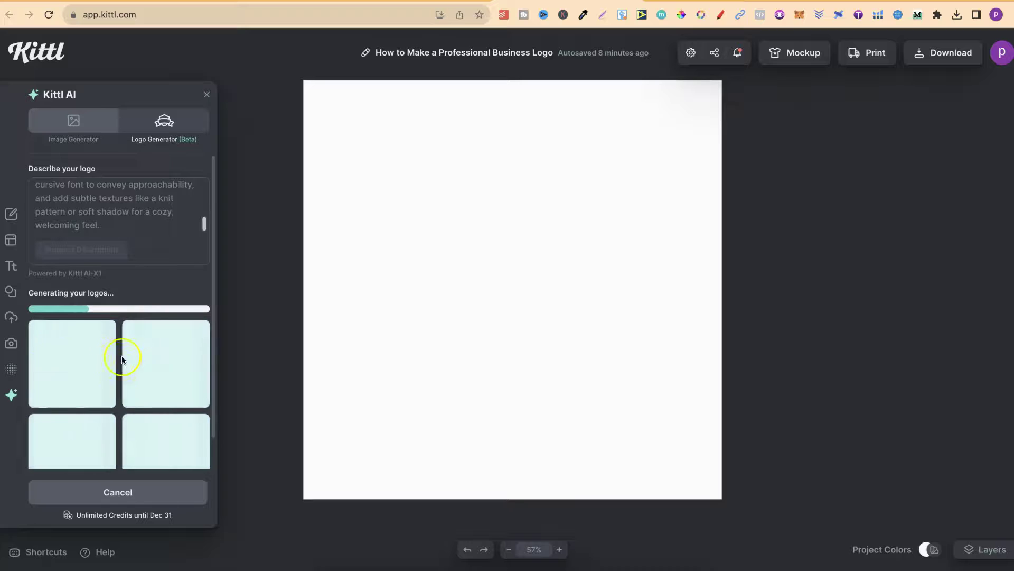
scroll(163, 378, "down", 1)
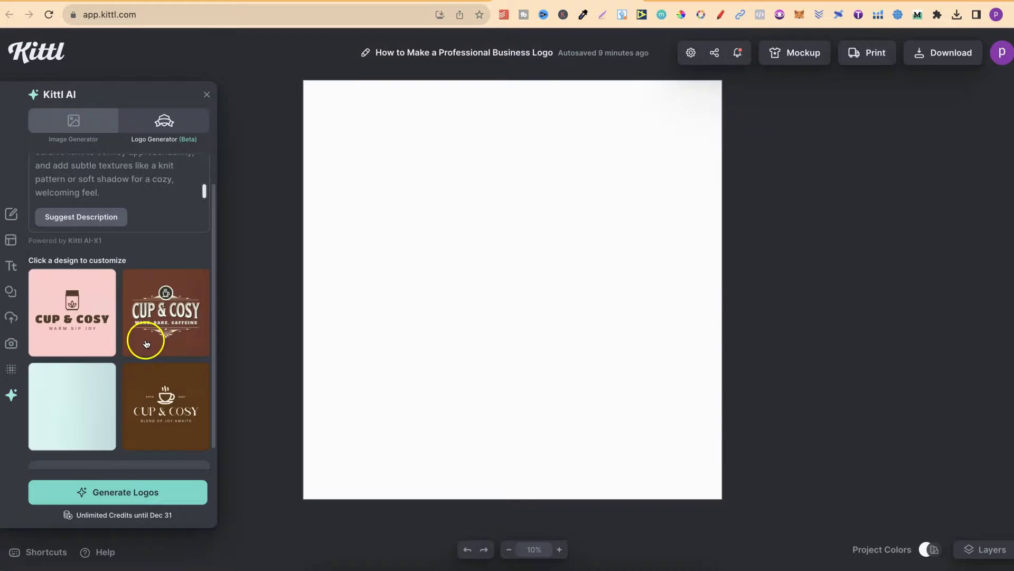
scroll(132, 412, "up", 1)
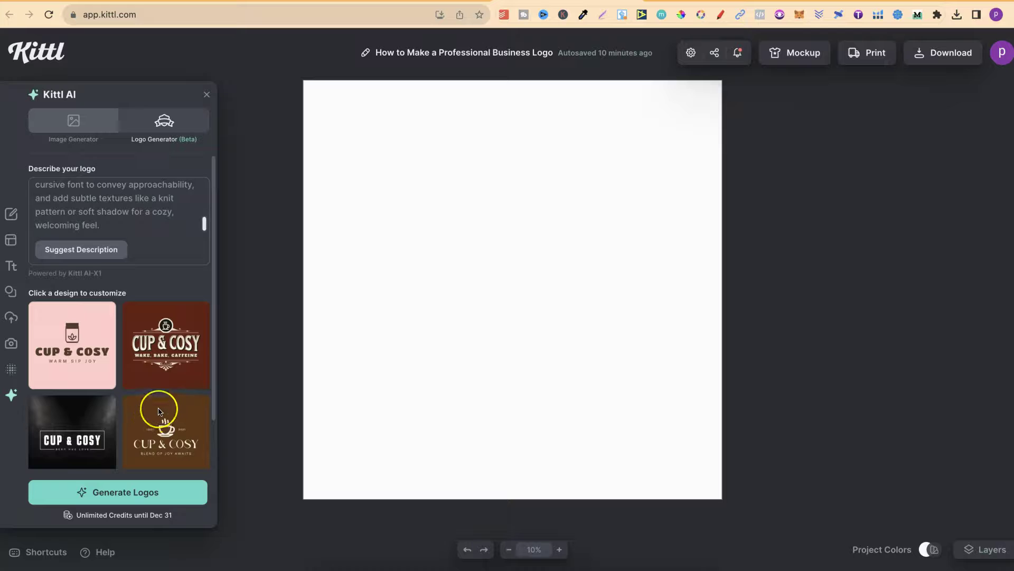
scroll(159, 412, "down", 1)
scroll(160, 412, "down", 1)
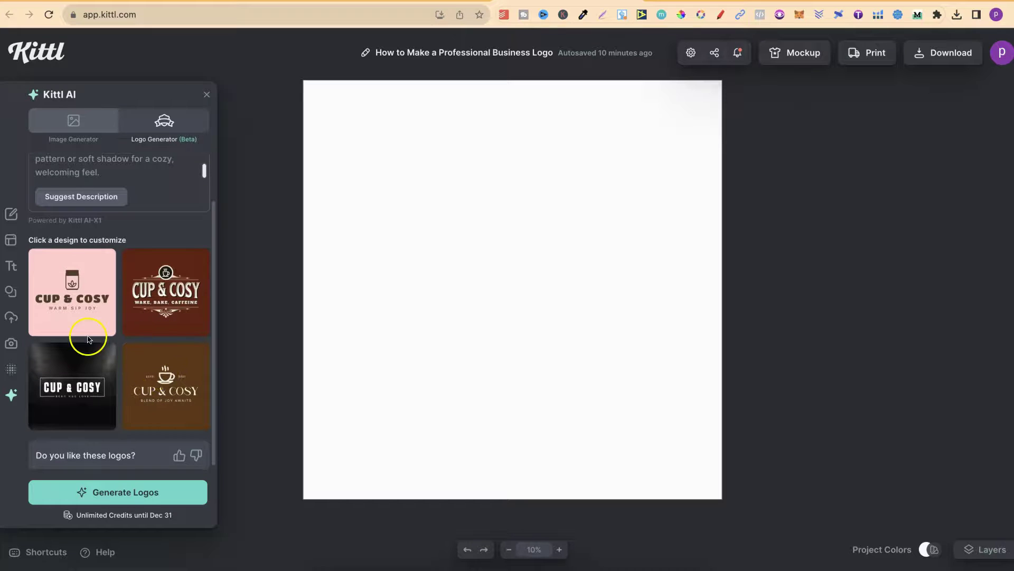
left_click(165, 294)
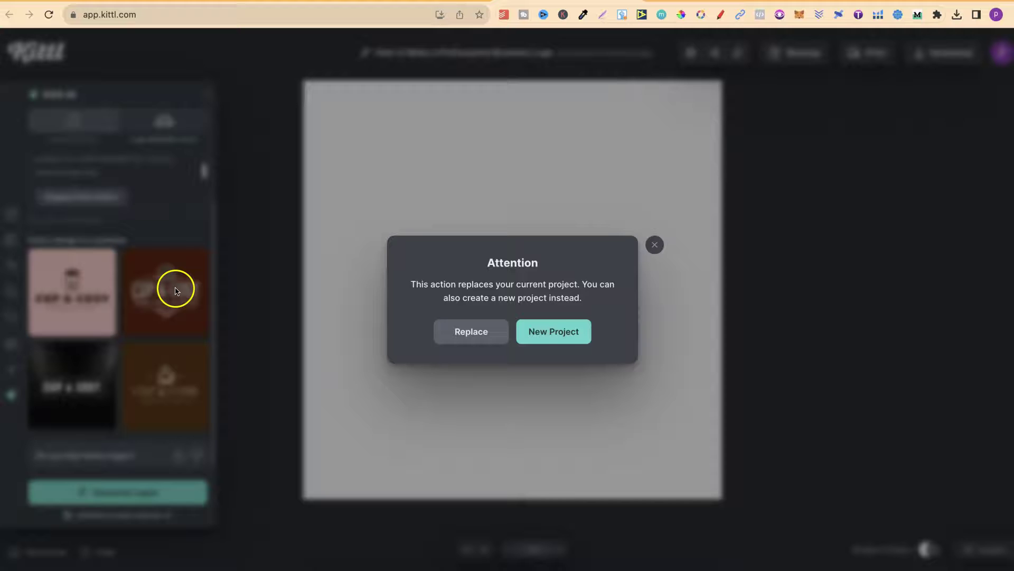
Replace the project with the dark red logo and select its ornament, title and 'WAKE, BAKE, CAFFEINE' tagline
left_click(468, 333)
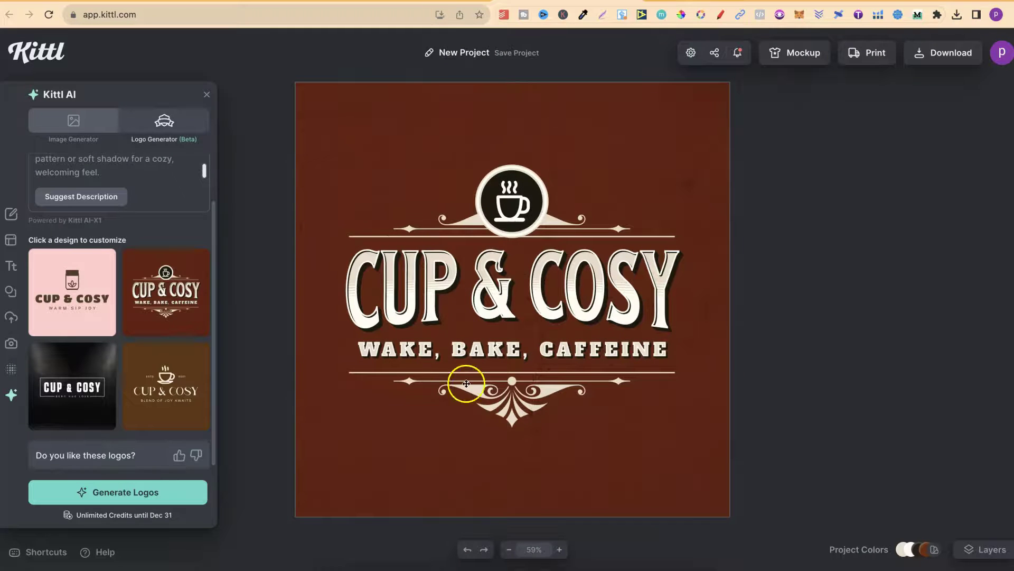
left_click(583, 219)
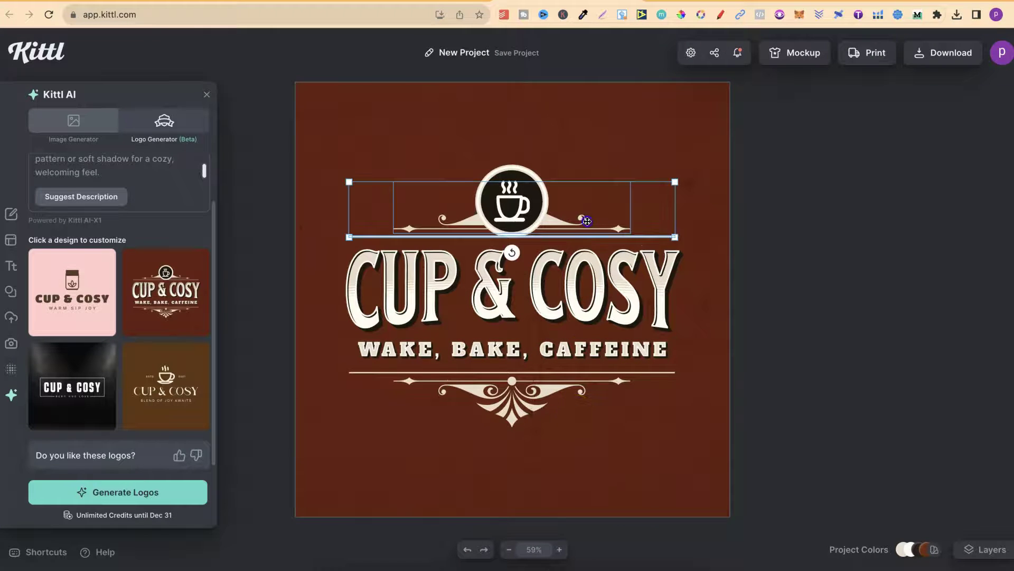
left_click(538, 279)
left_click(476, 351)
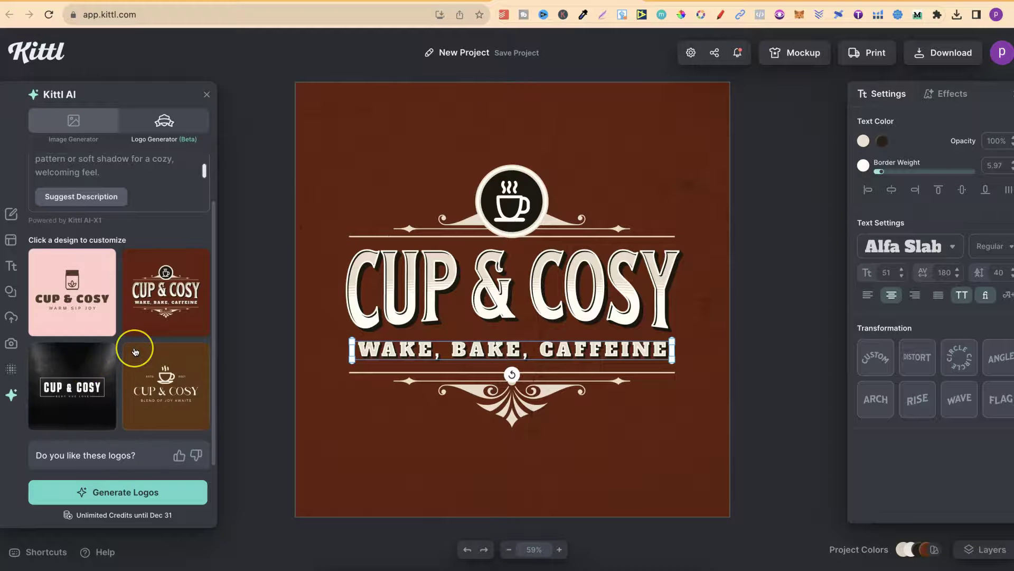
Scroll back through the logo description and place the cursor in its text
scroll(133, 350, "up", 2)
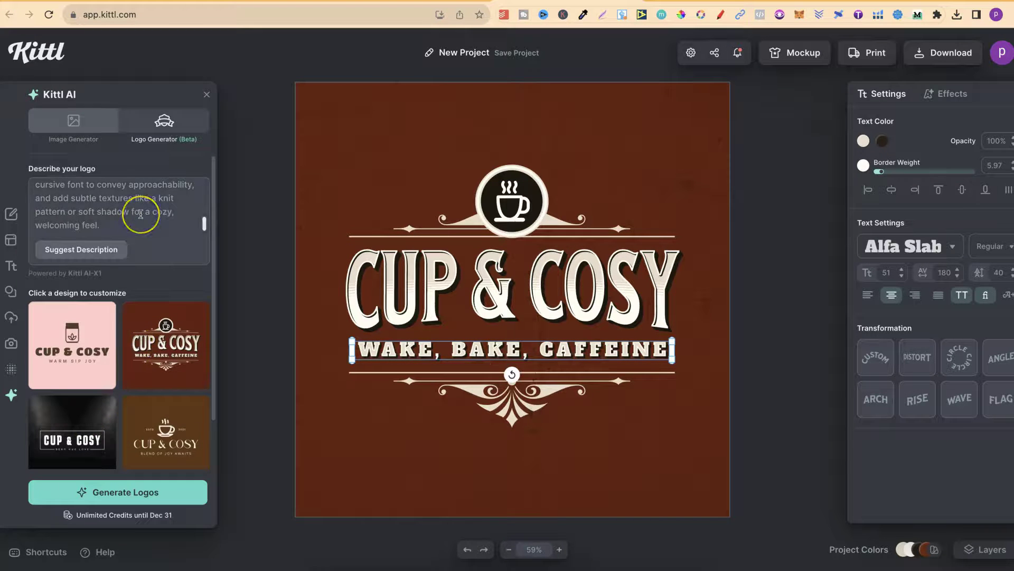
scroll(141, 214, "up", 3)
scroll(140, 214, "up", 2)
scroll(139, 209, "down", 5)
left_click(136, 197)
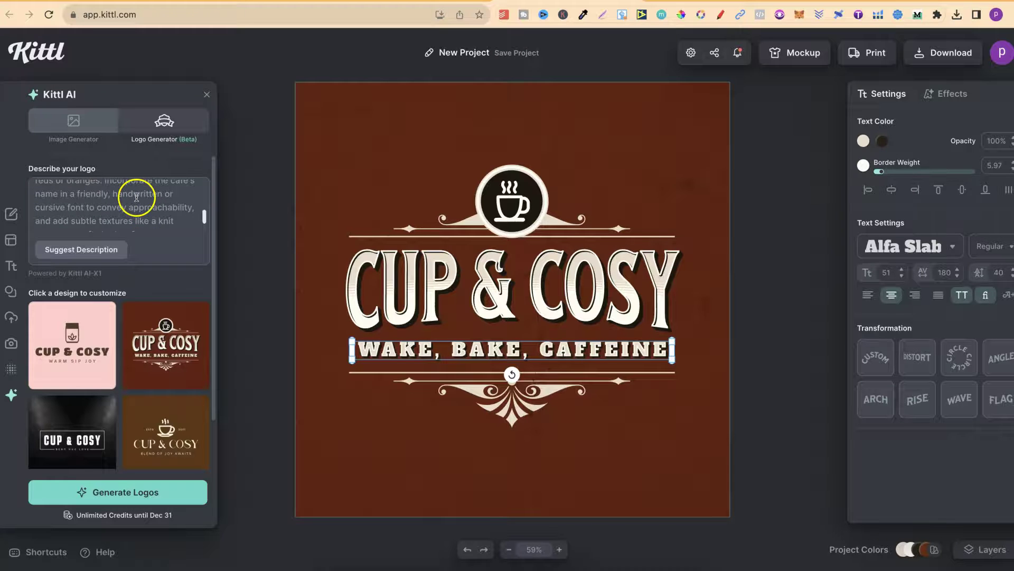
Swap in a new description calling for browns, creams, soft reds and a handwritten or cursive name
triple_click(136, 197)
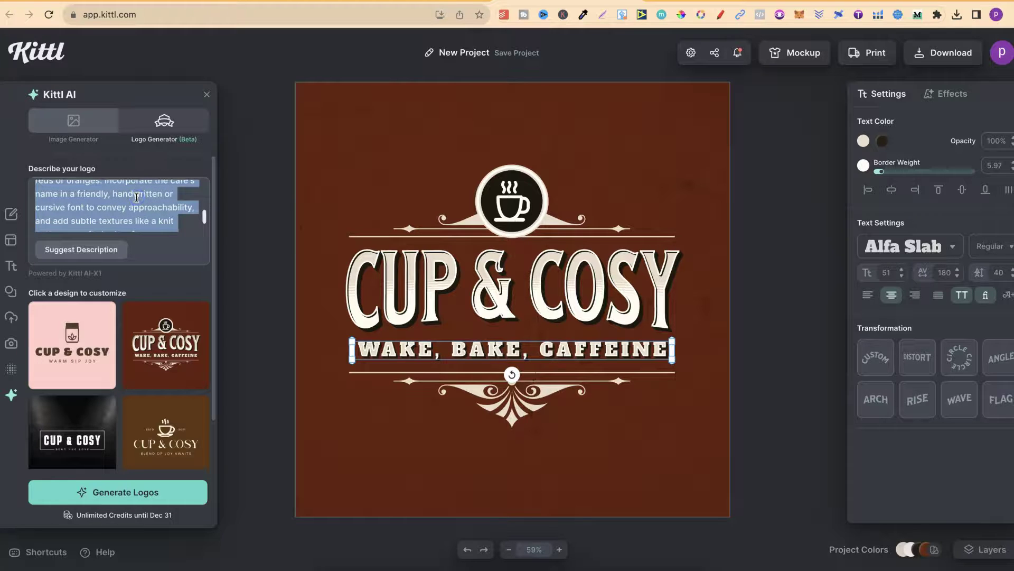
key("BackSpace")
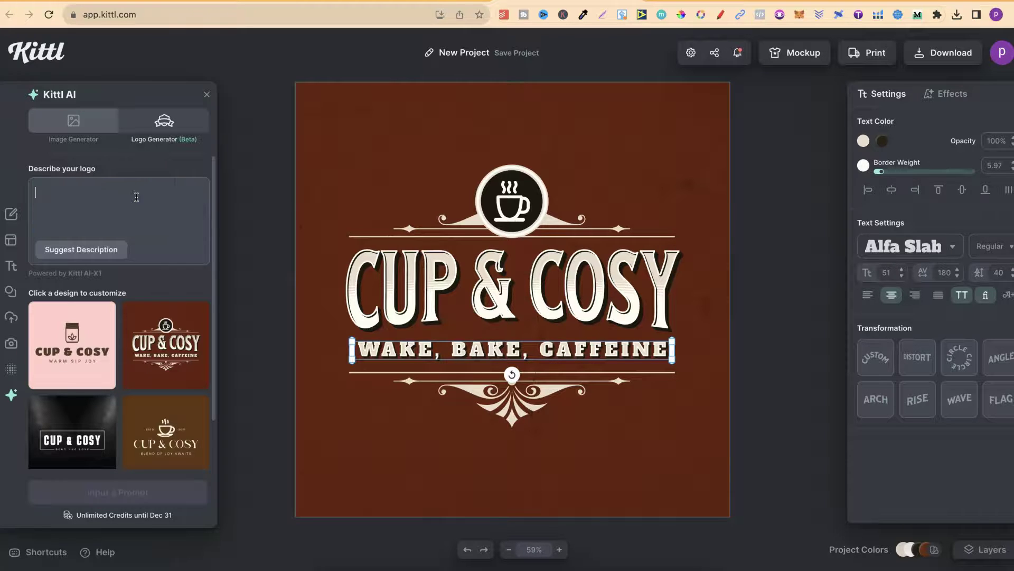
key("ctrl+v")
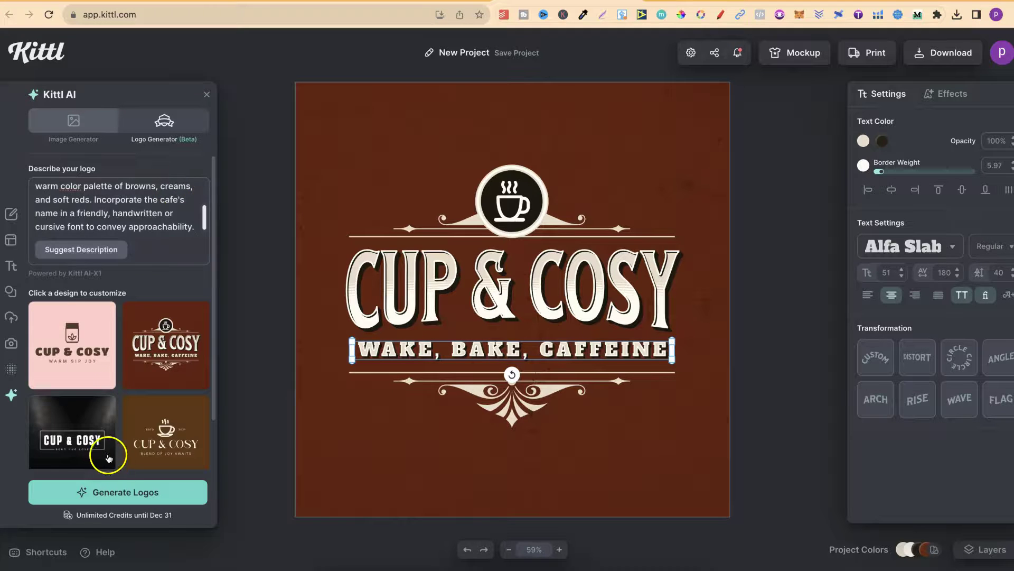
Generate new logos from the warm-palette prompt and browse the CUP & COSY title's typeface list
left_click(122, 491)
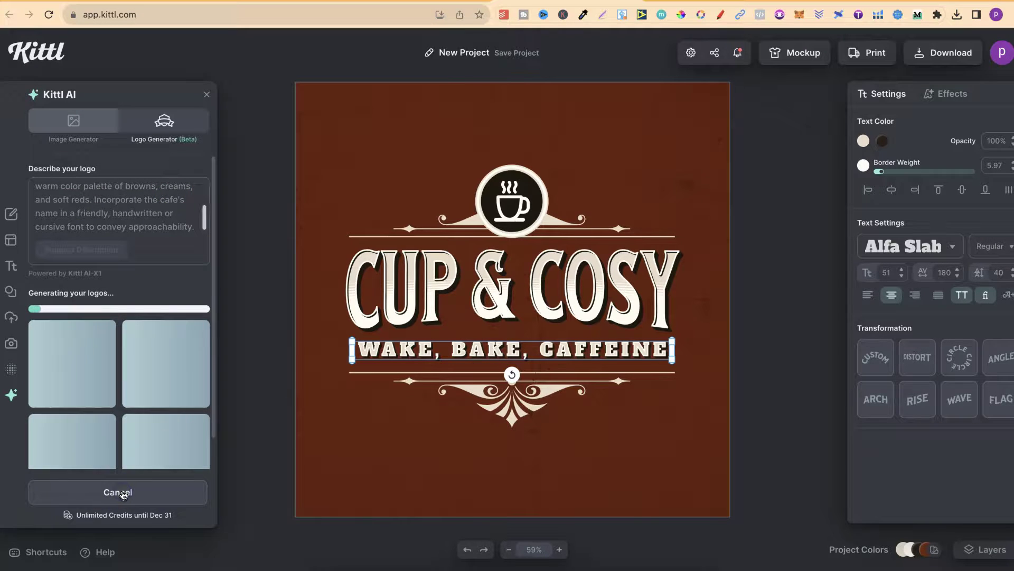
left_click(521, 293)
left_click(531, 272)
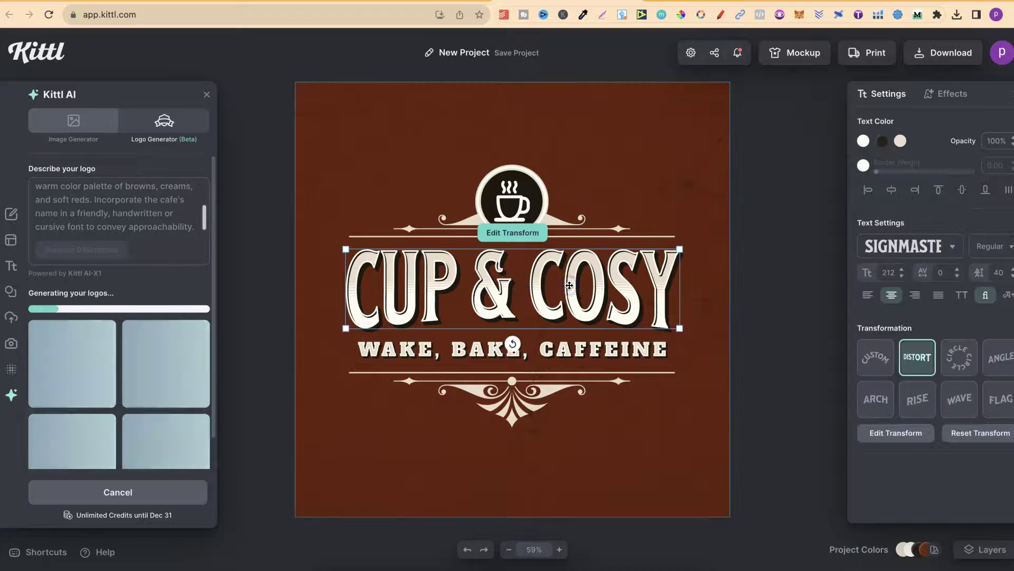
left_click(906, 246)
scroll(771, 289, "down", 3)
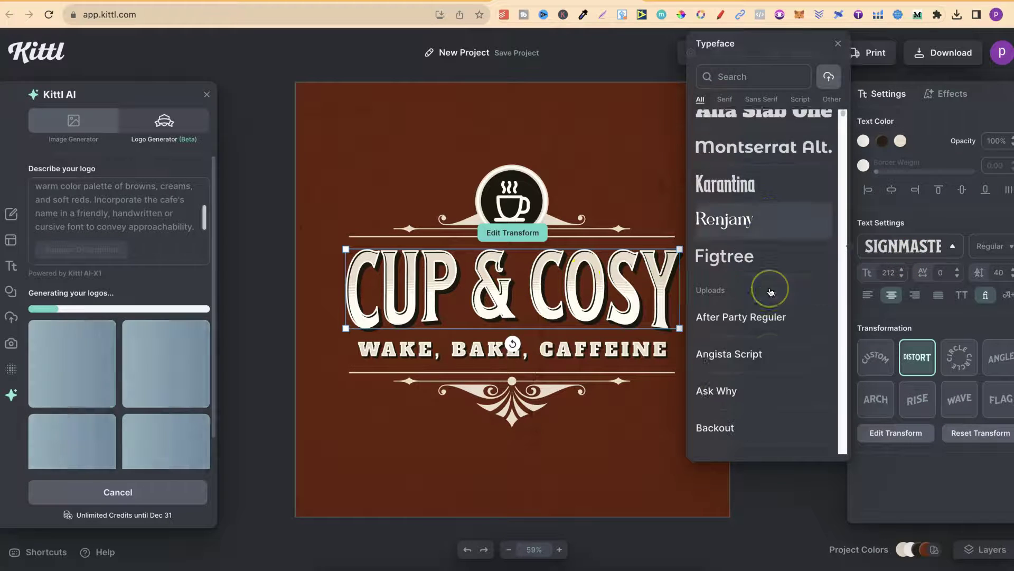
scroll(771, 290, "up", 3)
Inspect the title's shadow and decoration colour settings, then select the coffee cup emblem
left_click(671, 143)
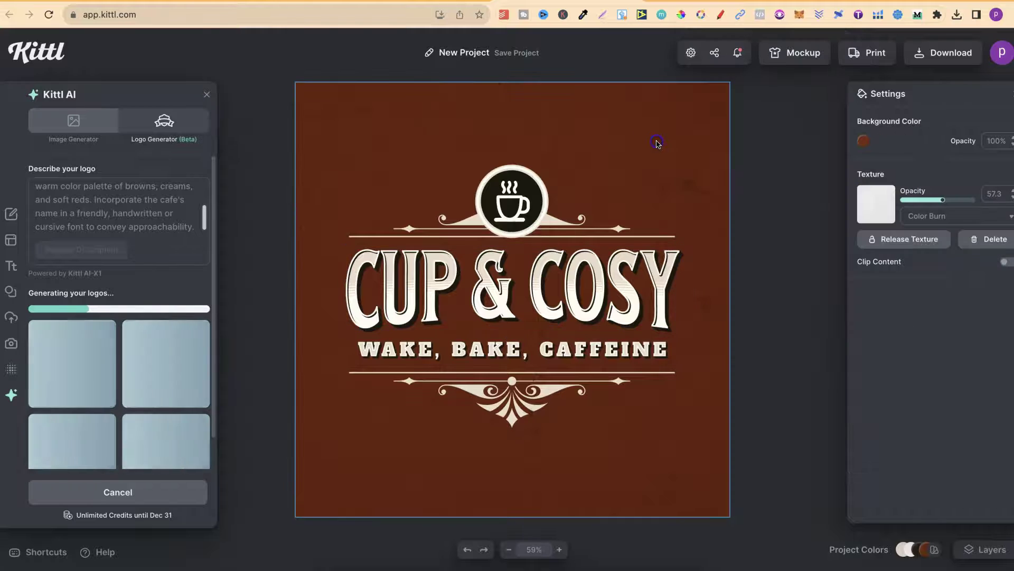
left_click(601, 257)
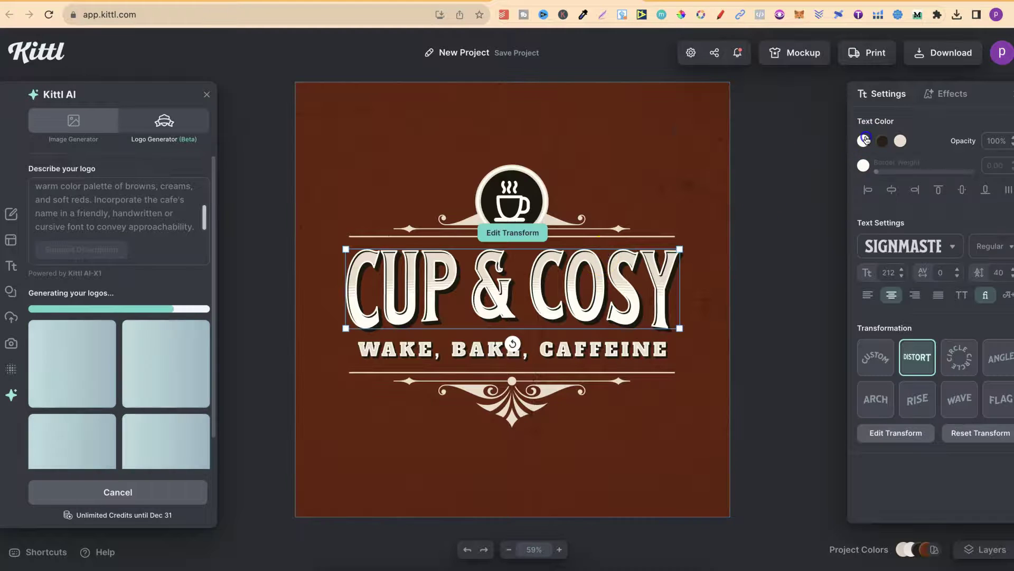
left_click(898, 141)
left_click(898, 141)
left_click(883, 140)
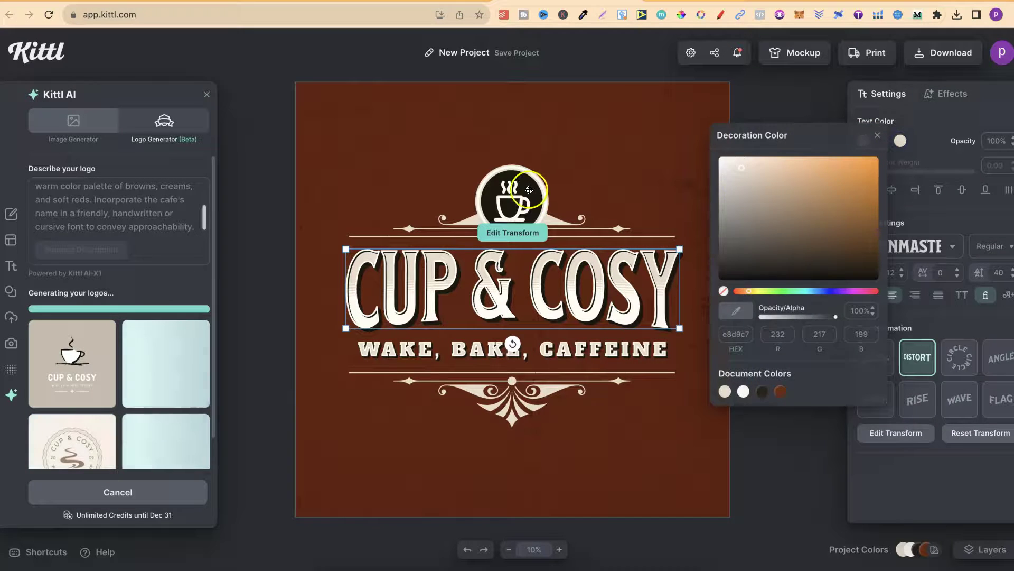
left_click(516, 181)
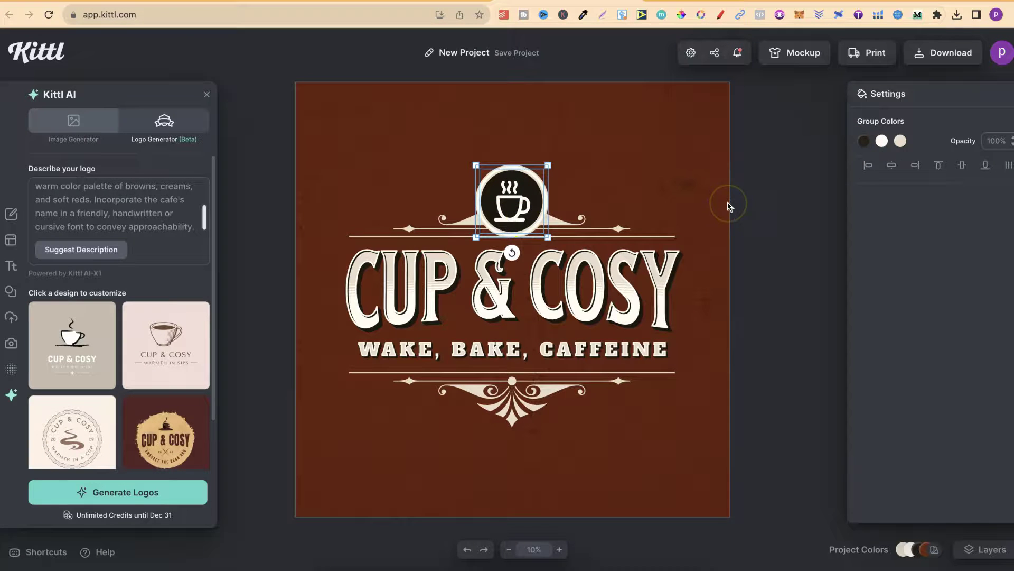
Load the pink Cup & Cosy 'Warmth in Sips' logo onto the canvas and select its engraved cup
left_click(716, 298)
left_click(718, 309)
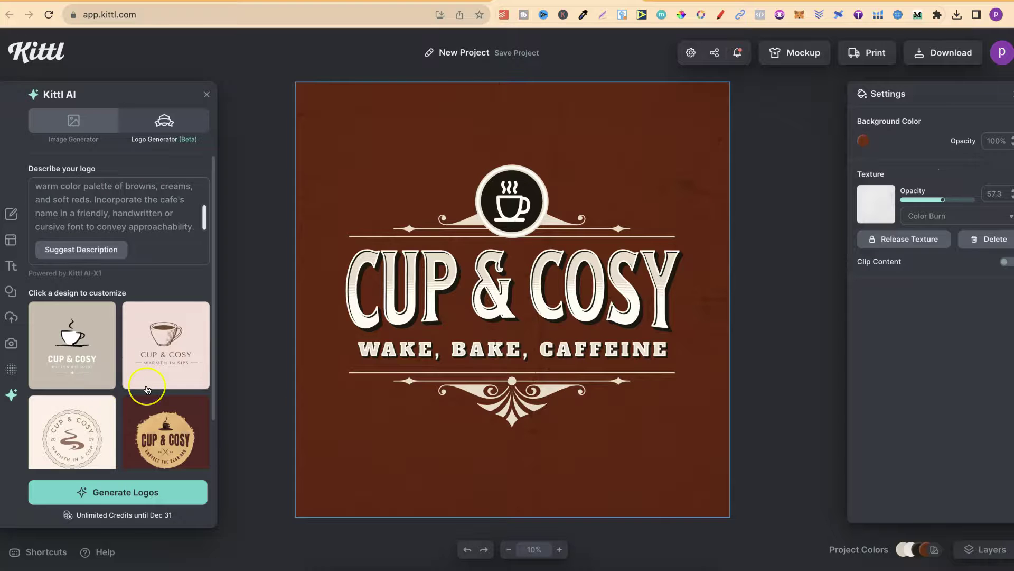
scroll(145, 381, "down", 2)
left_click(188, 339)
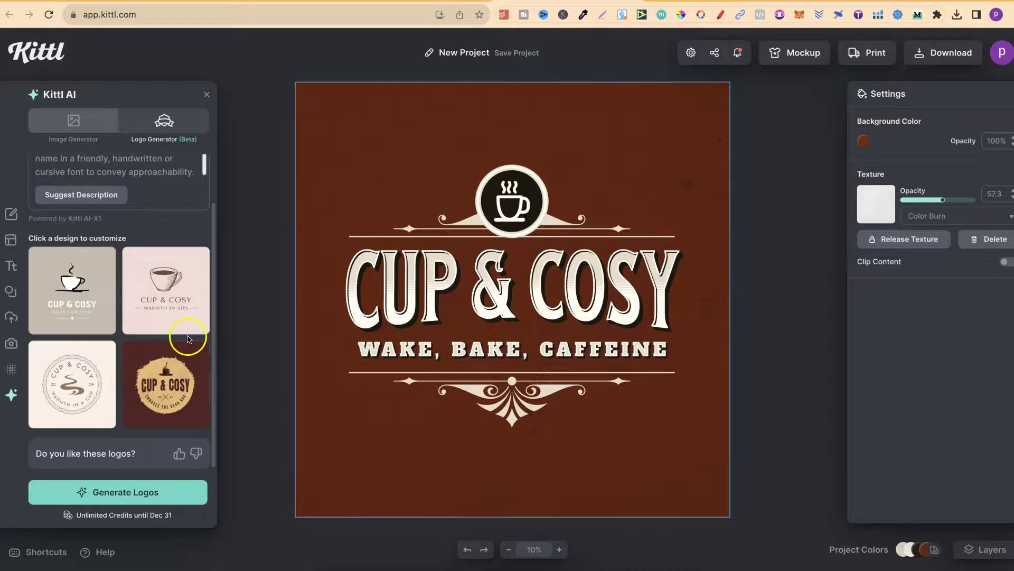
left_click(160, 297)
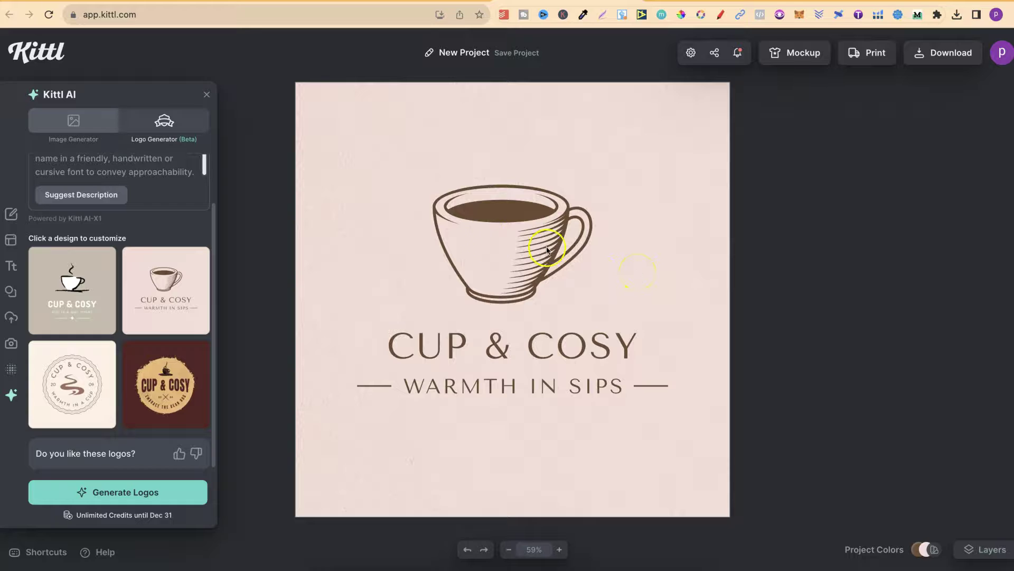
left_click(470, 233)
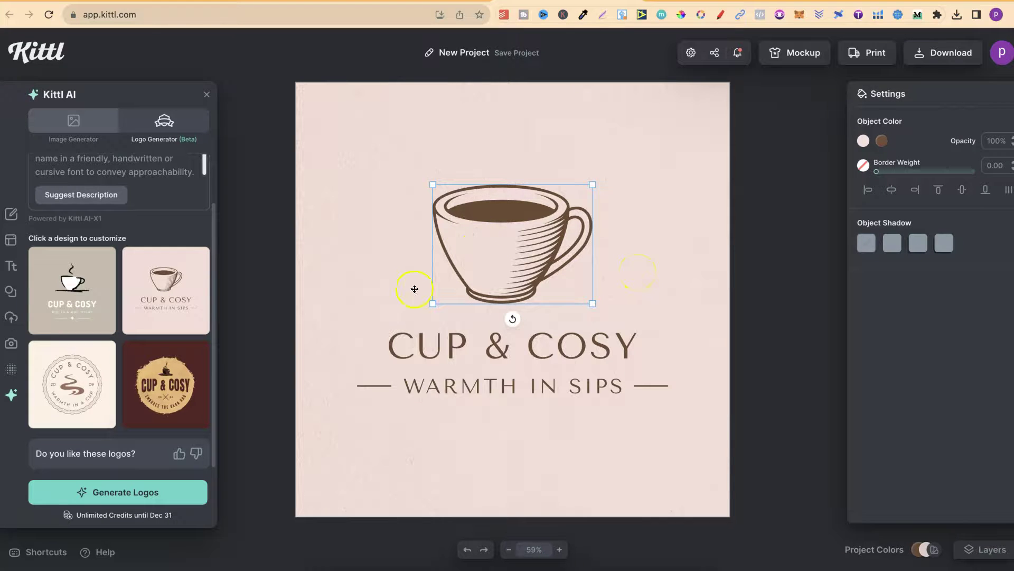
Generate another batch and load the brown badge logo reading 'Sip, Smile, Sun' and 'EST. 2023'
left_click(131, 496)
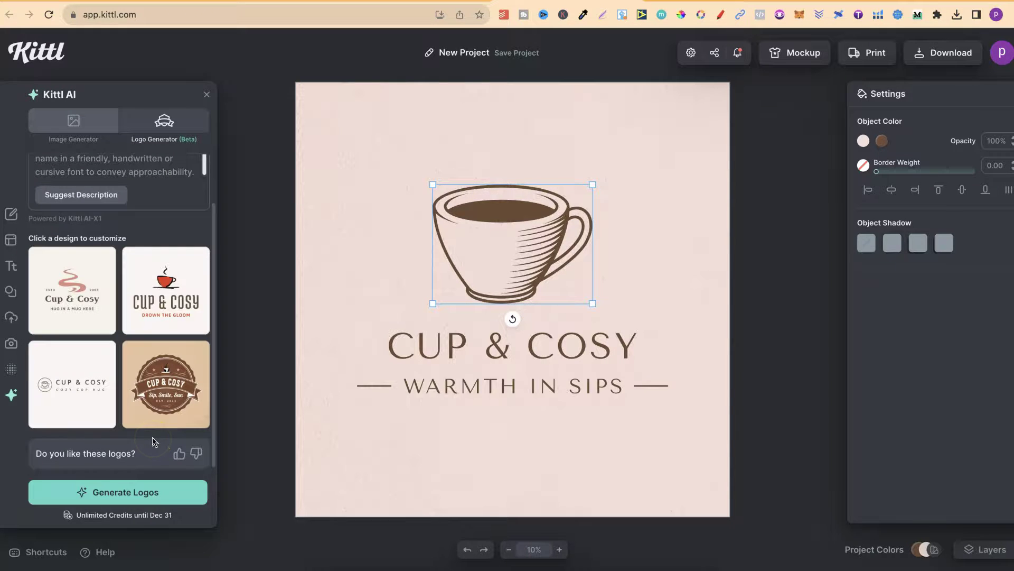
left_click(172, 383)
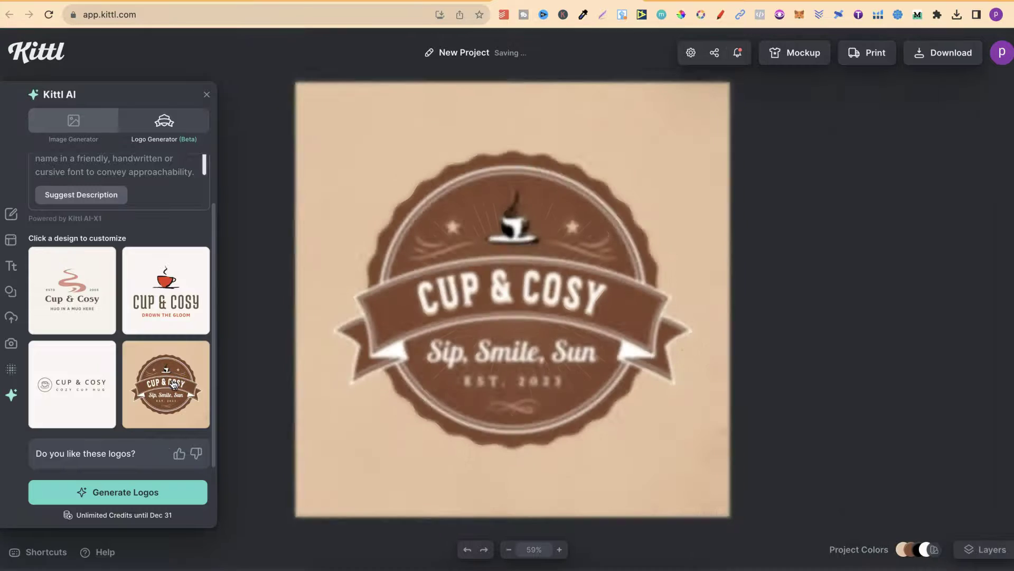
left_click(519, 227)
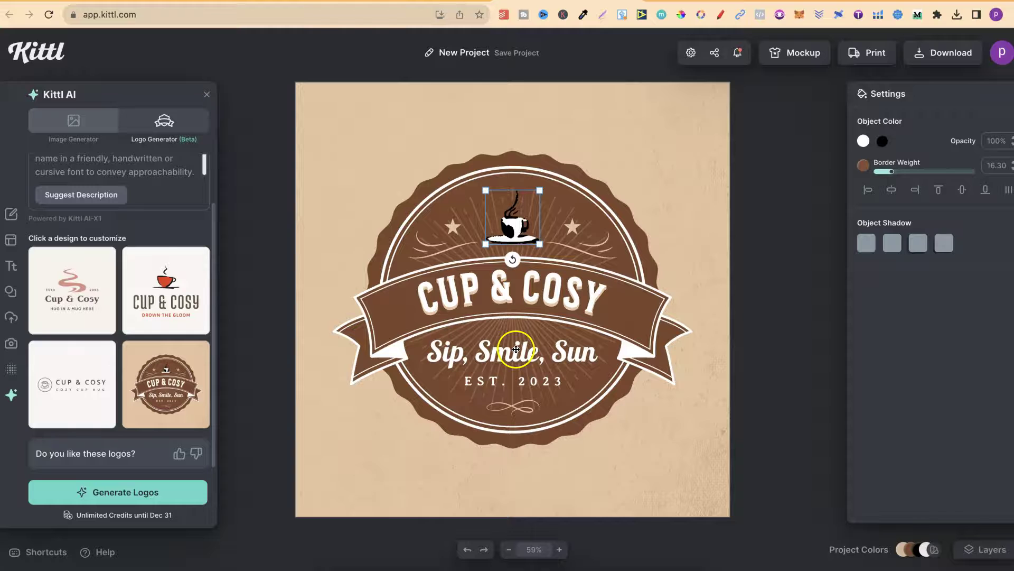
Paste the Blissful Beginnings prompt: intertwined wedding rings forming a subtle heart, elegant script lettering
scroll(167, 265, "up", 2)
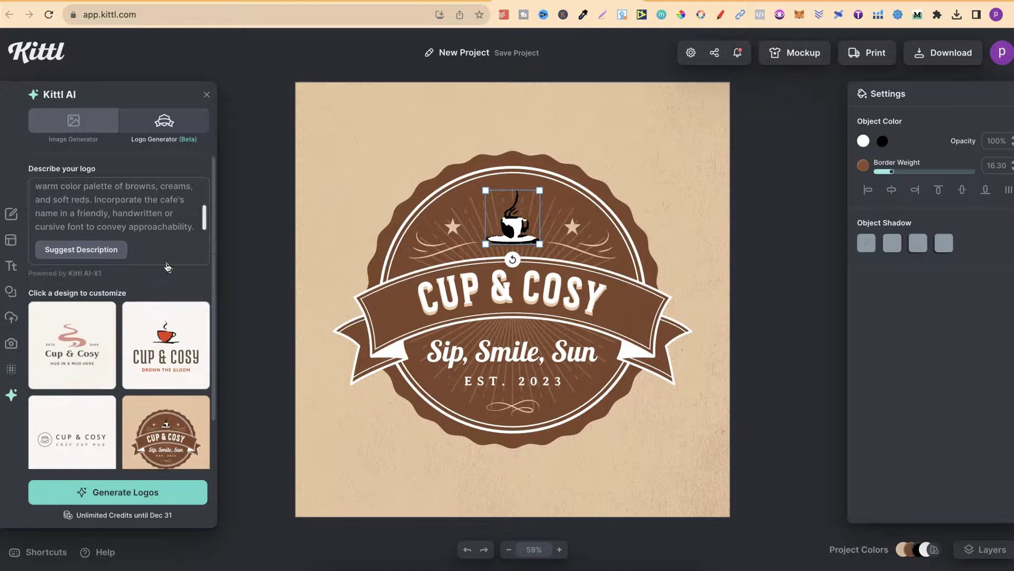
triple_click(127, 205)
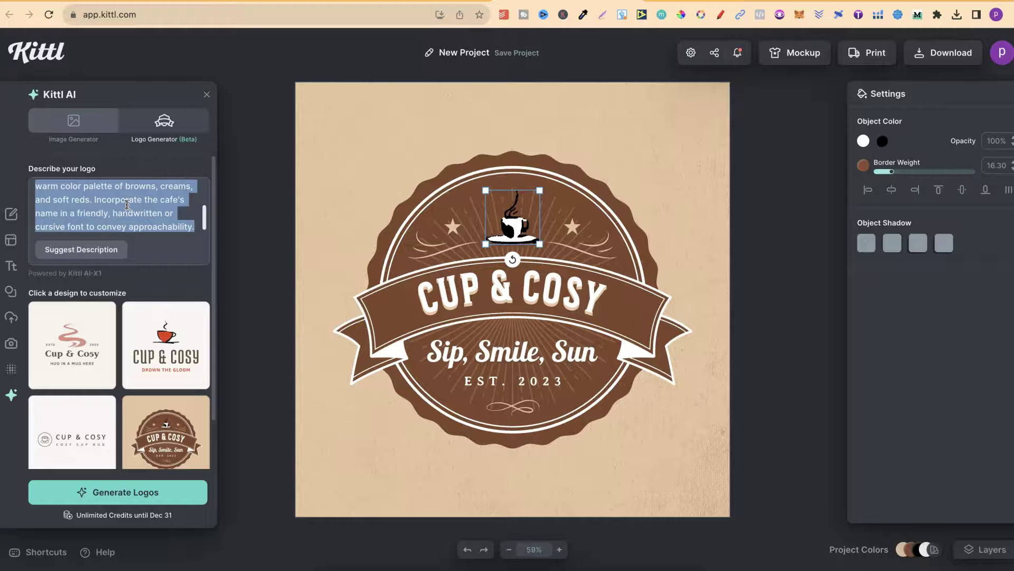
key("ctrl+v")
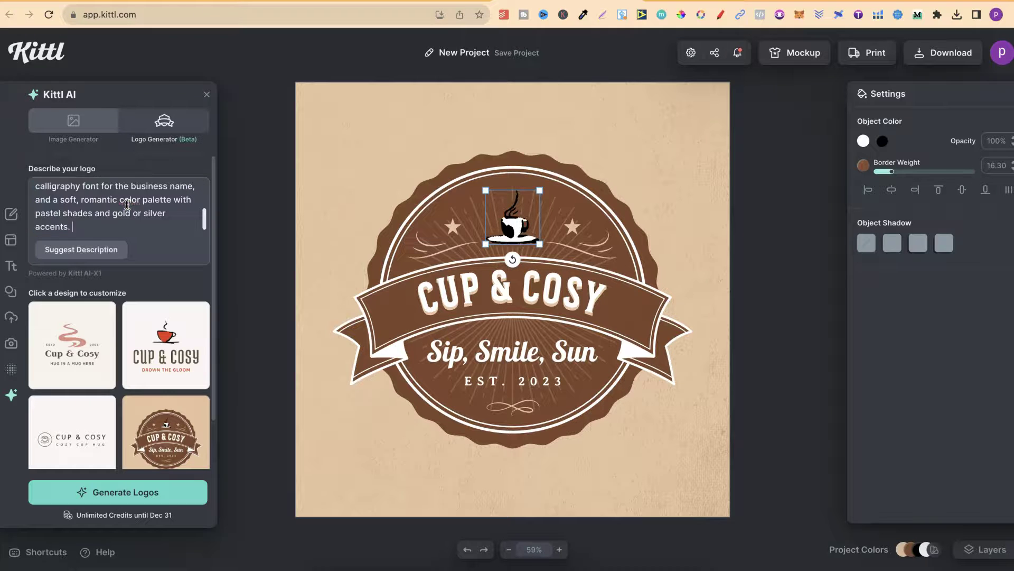
scroll(127, 204, "up", 5)
left_click(59, 195)
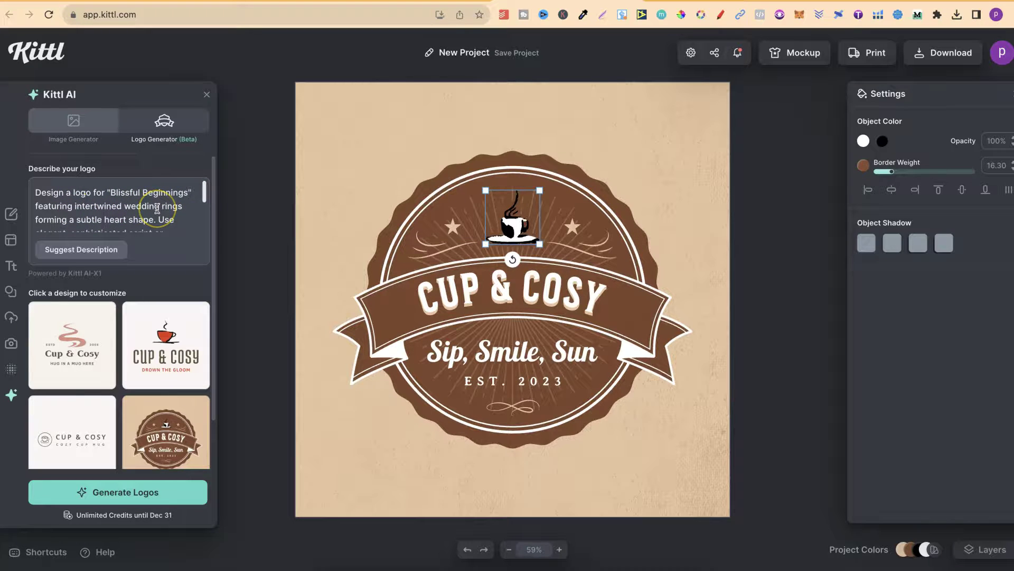
scroll(157, 208, "down", 2)
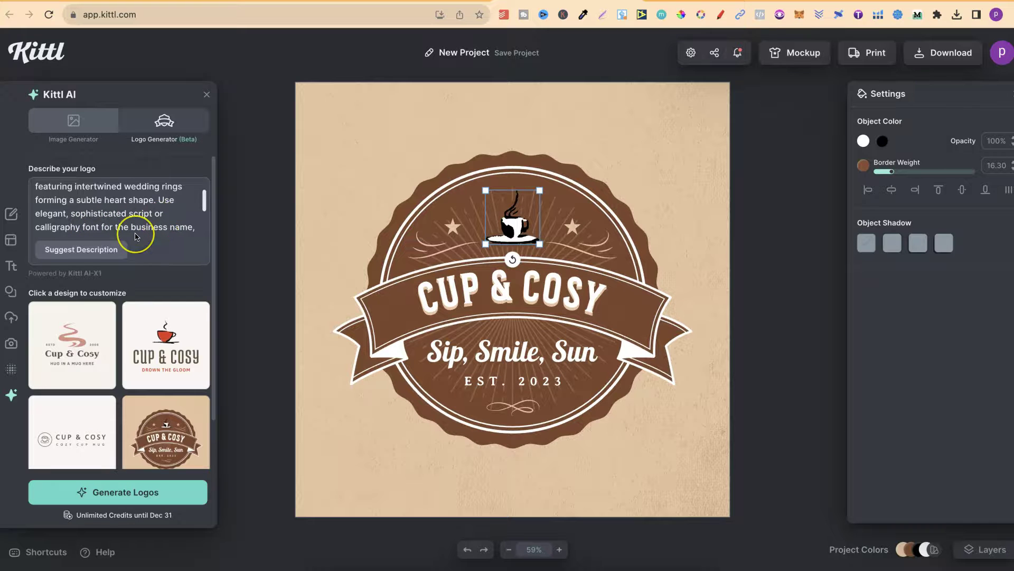
scroll(136, 235, "down", 1)
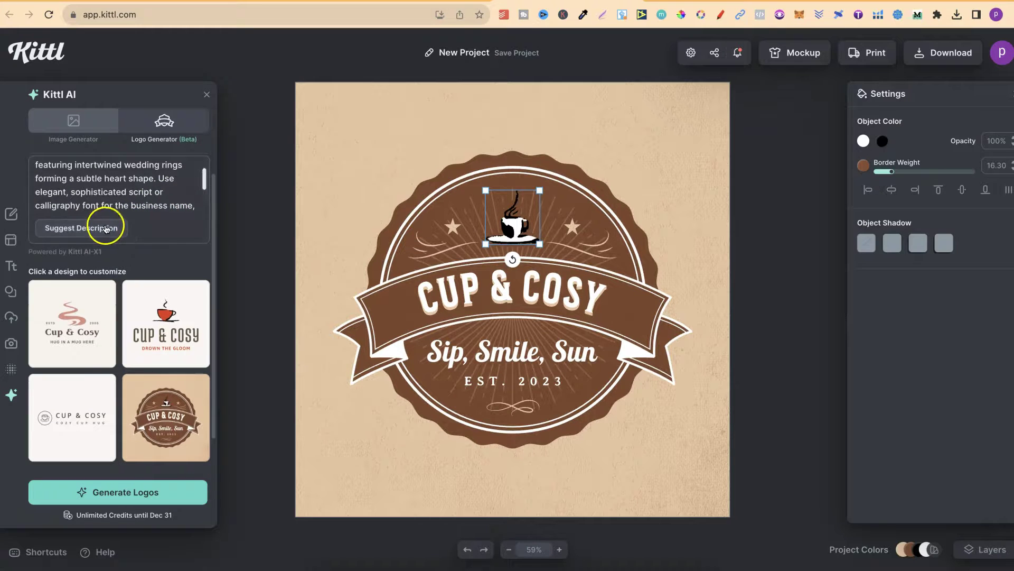
Generate Blissful Beginnings logos and load the tree-in-heart 'United Hearts Jewel' design onto the canvas
left_click(132, 494)
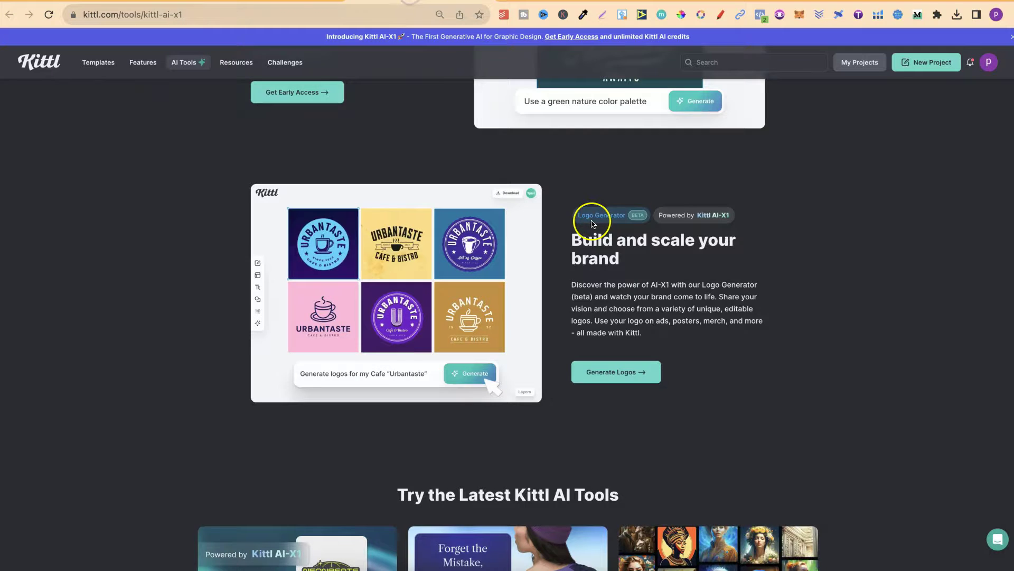
scroll(589, 215, "up", 15)
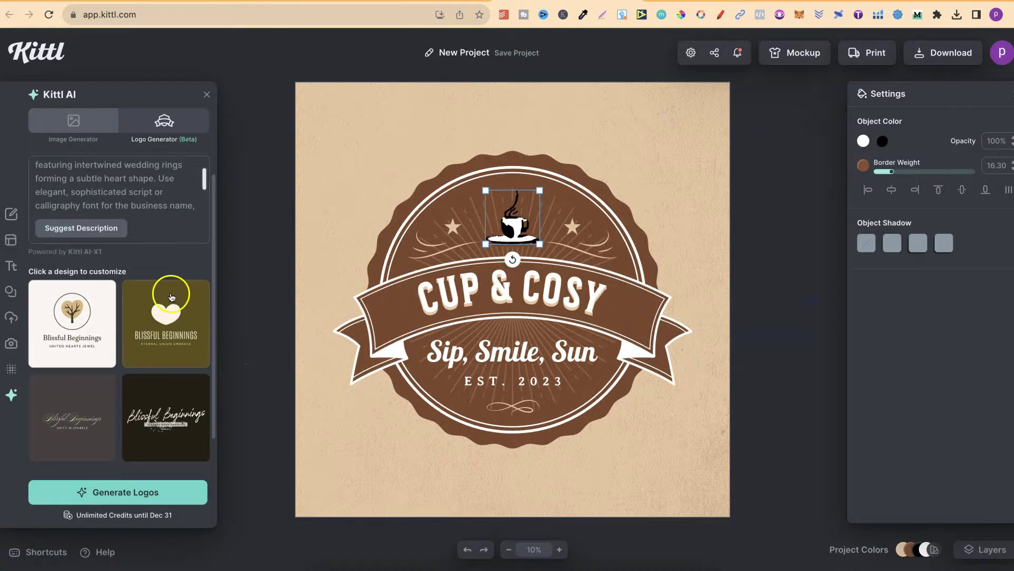
left_click(81, 292)
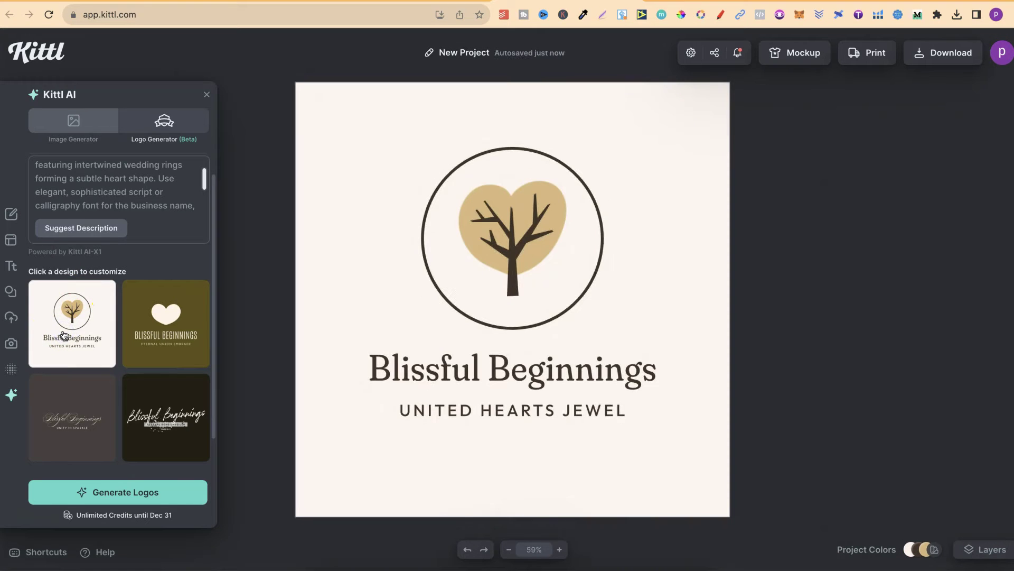
Generate four more Blissful Beginnings logos, then delete 'forming a subtle heart shape.' from the description
left_click(162, 492)
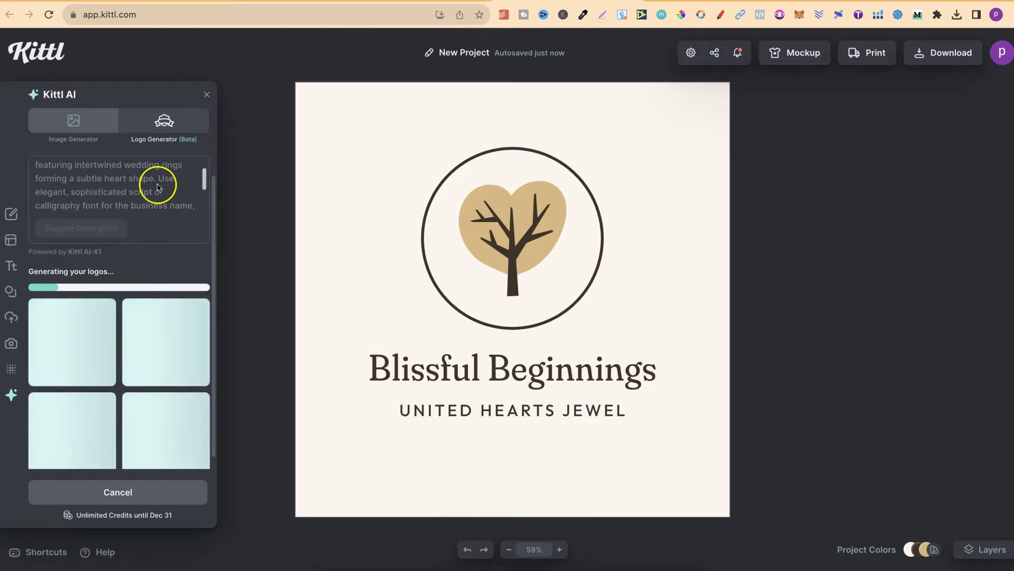
scroll(157, 187, "up", 2)
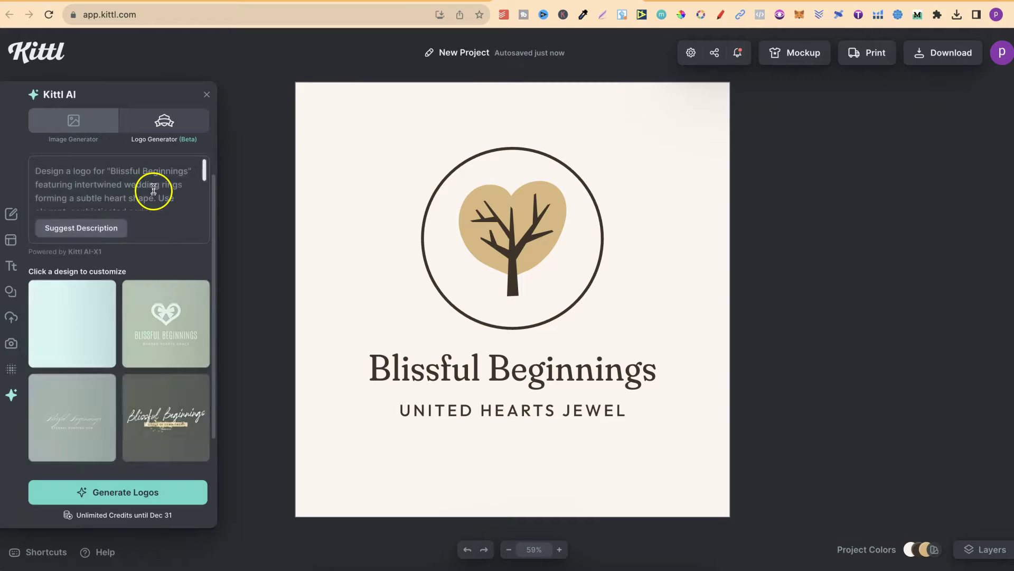
left_click_drag(156, 199, 113, 181)
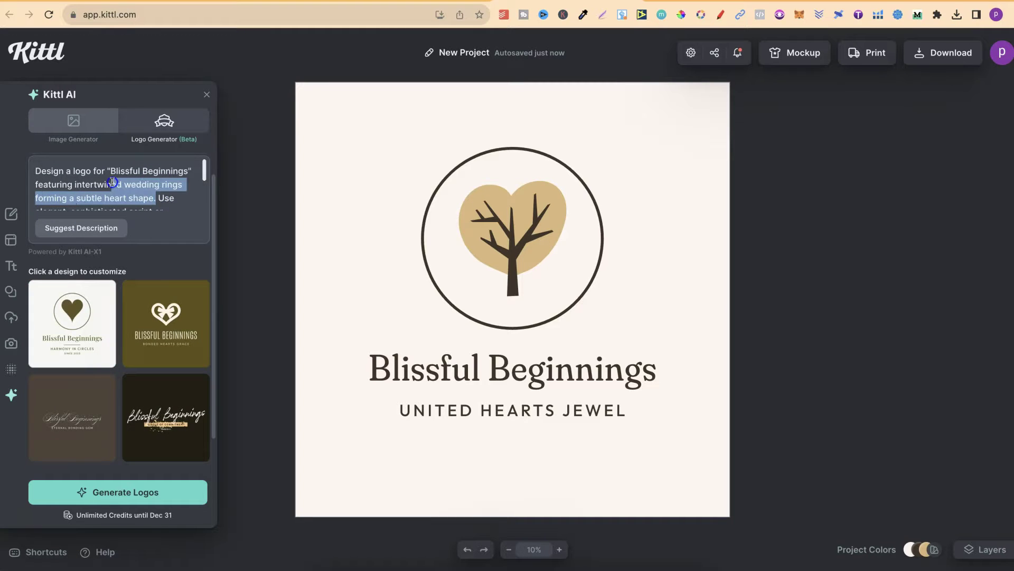
left_click(112, 183)
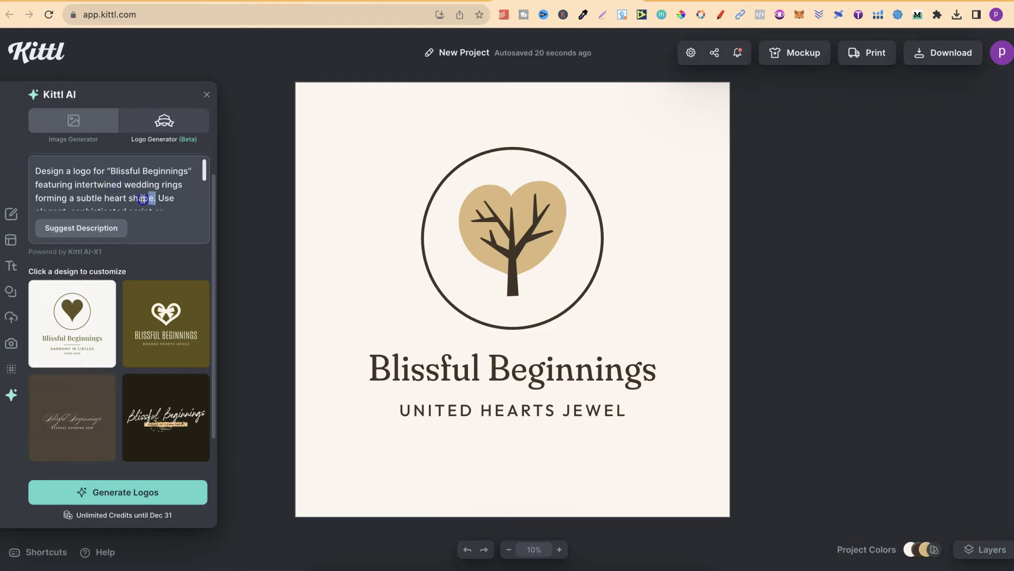
left_click_drag(142, 199, 48, 198)
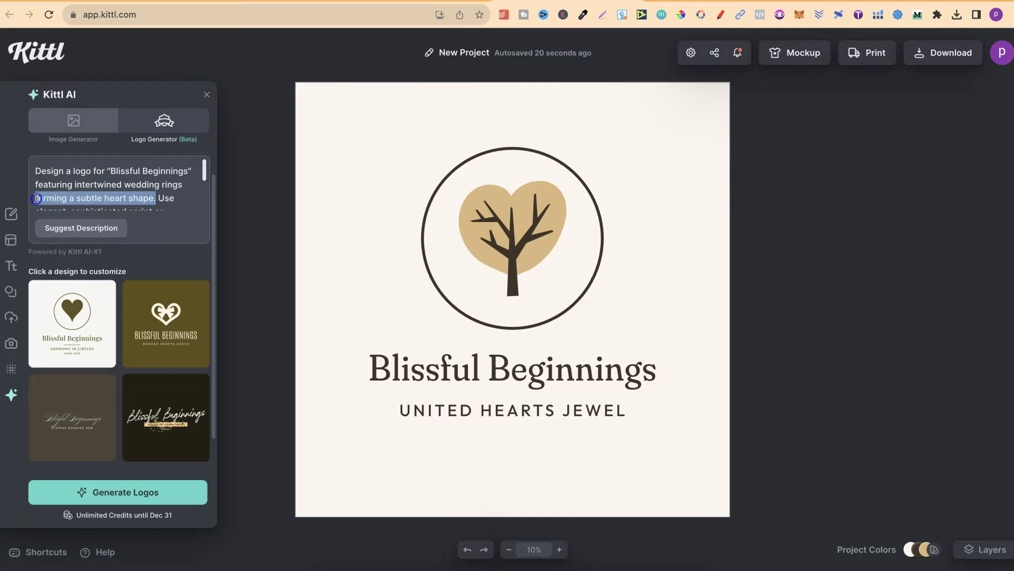
key("BackSpace")
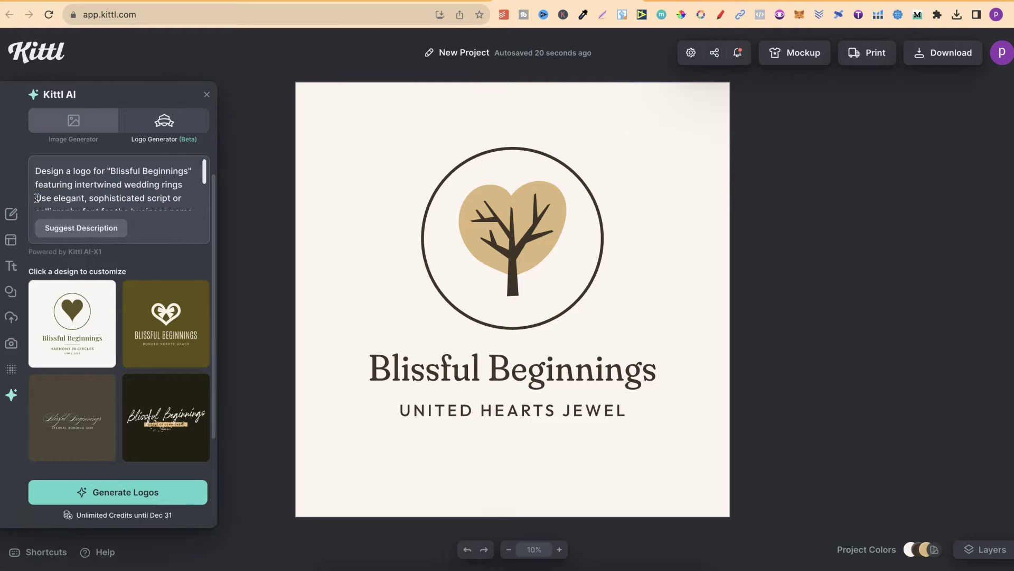
Generate from the trimmed prompt, load the 'Love's Eternal Knot' rings logo, and inspect its title and graphic
left_click(113, 493)
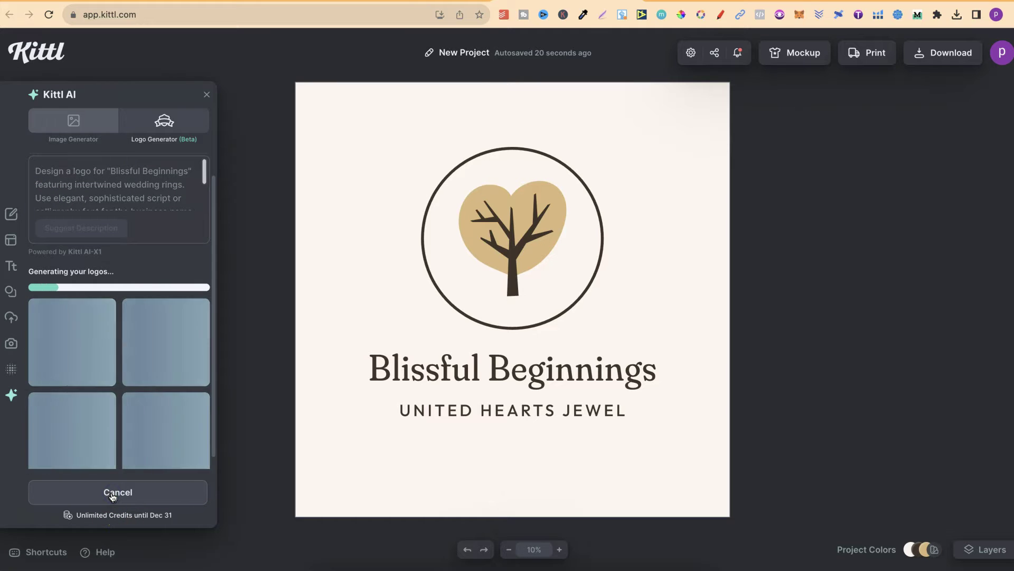
left_click(172, 399)
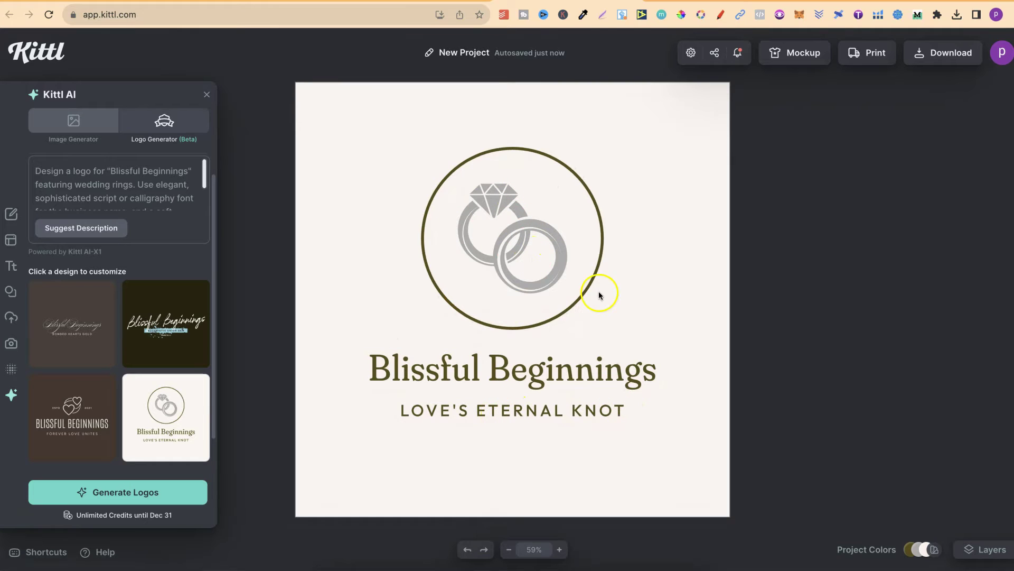
left_click(550, 370)
left_click(532, 248)
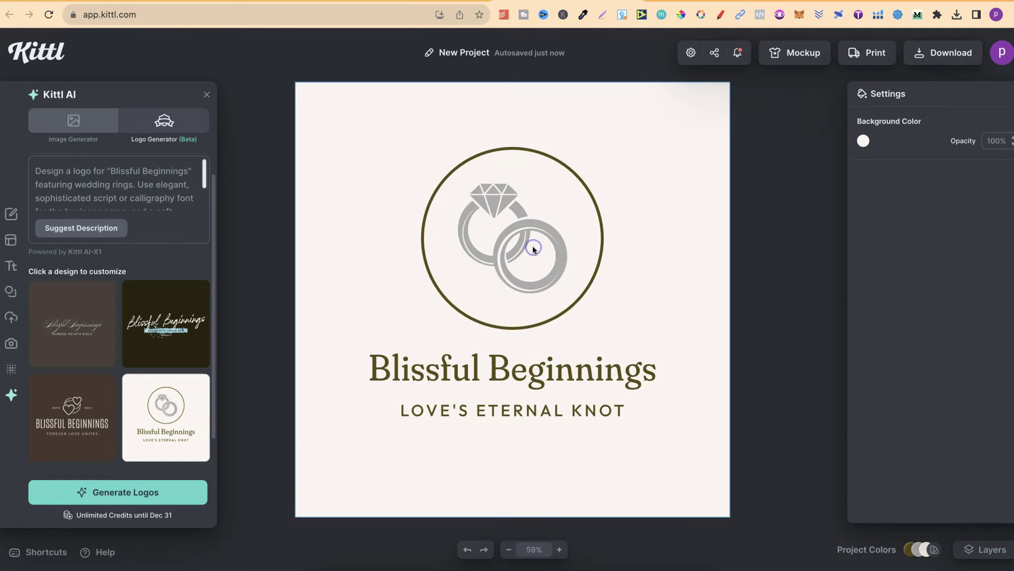
left_click(500, 232)
left_click(666, 268)
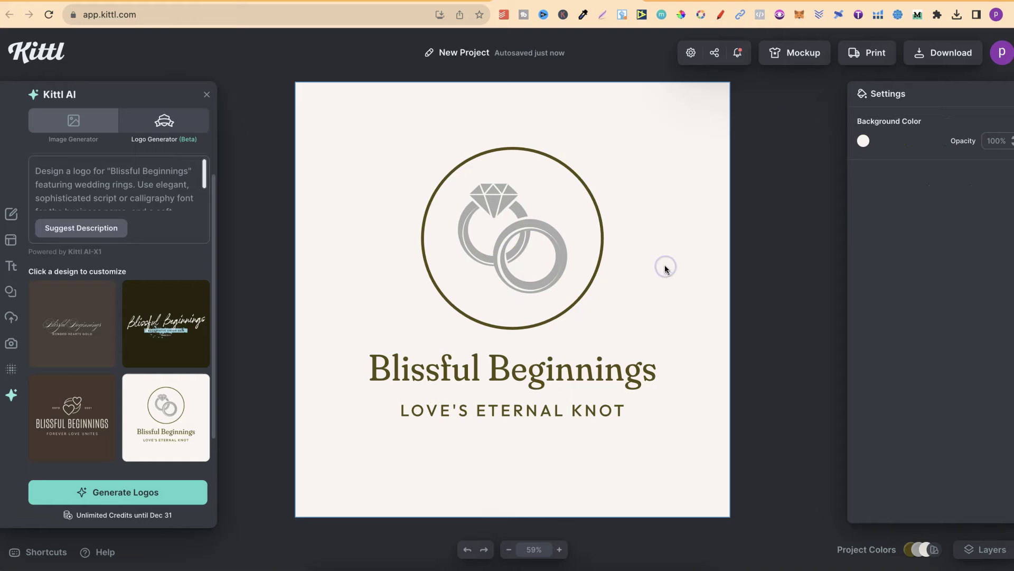